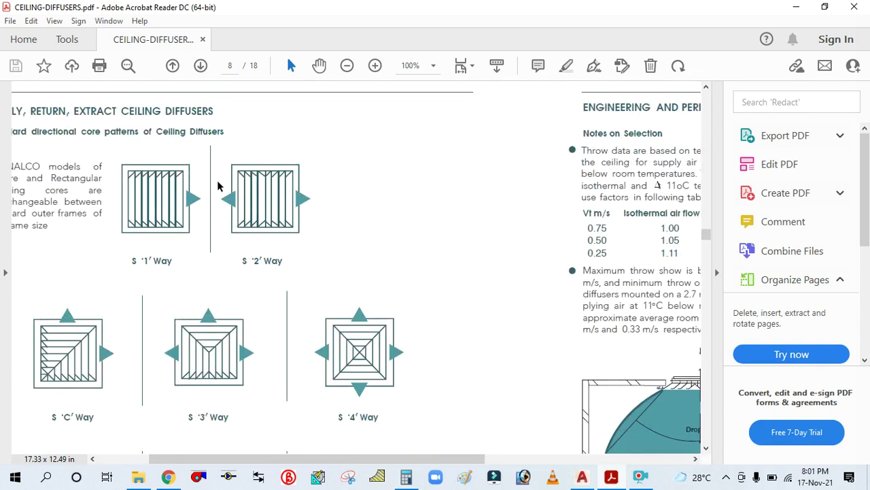
Examine the square and rectangular ceiling diffuser core patterns, from 1-way through 4-way discharge
scroll(393, 190, down, 3)
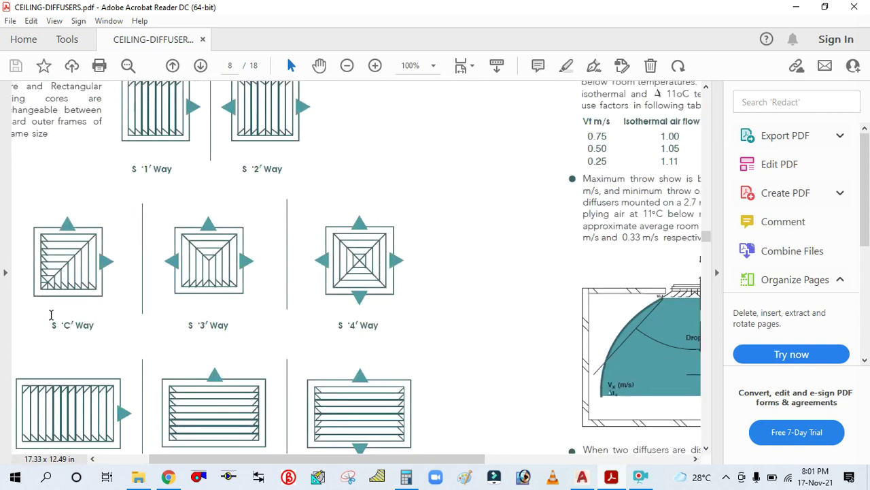
ctrl+scroll(92, 295, down, 1)
ctrl+scroll(85, 304, up, 1)
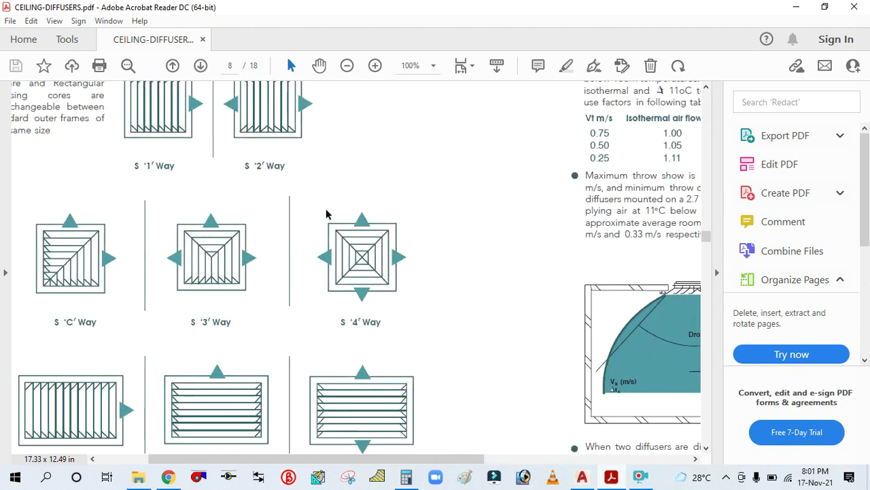
scroll(422, 275, down, 7)
ctrl+scroll(422, 266, down, 1)
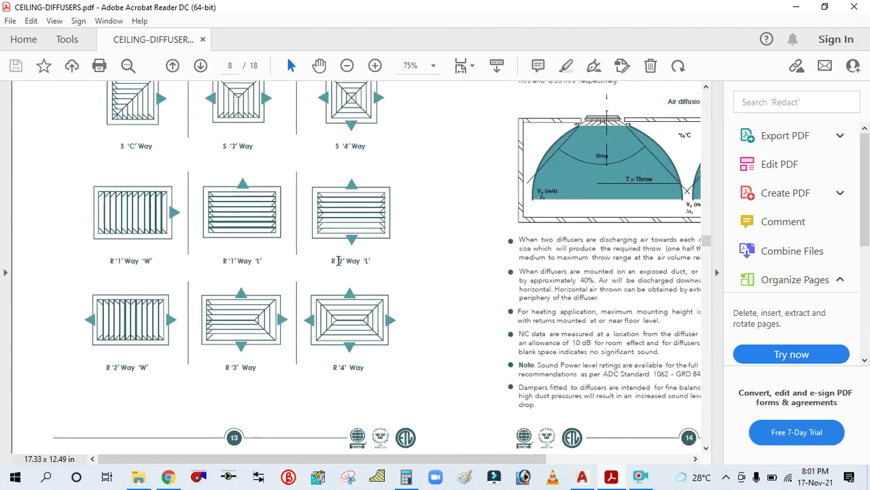
ctrl+scroll(75, 264, up, 2)
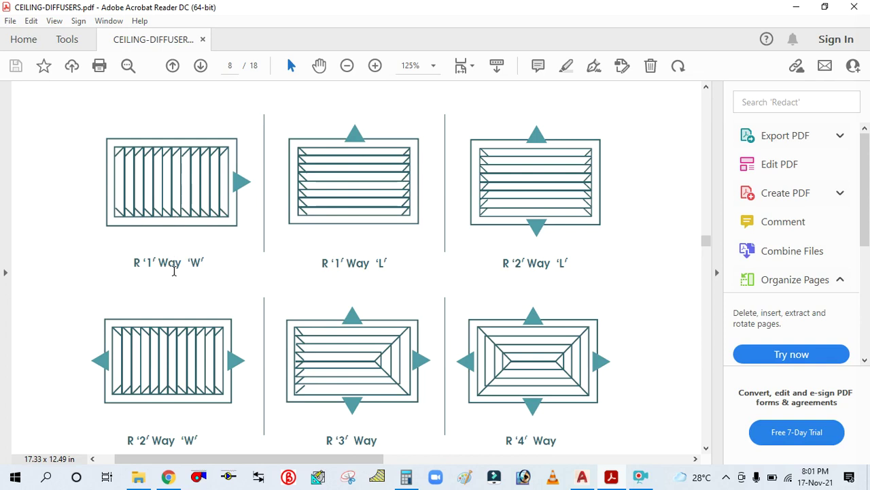
ctrl+scroll(405, 226, down, 1)
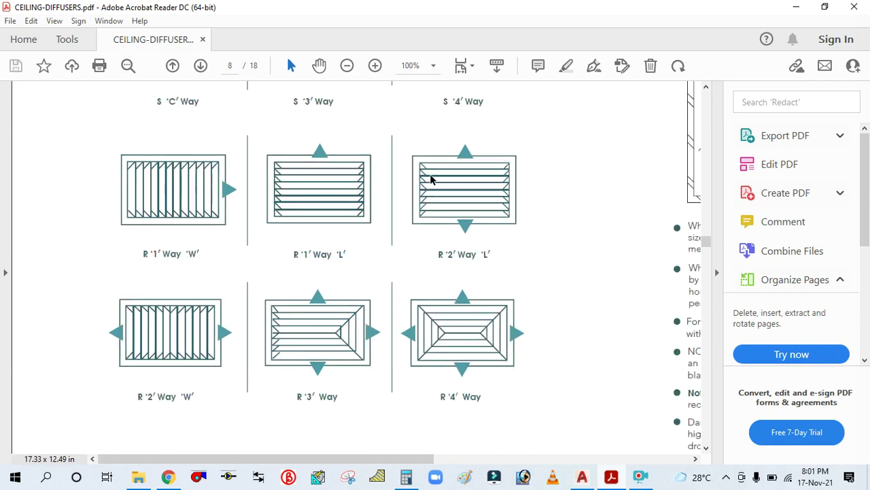
ctrl+scroll(478, 178, up, 1)
Go to the engineering and performance data on page 12 and rotate the document view clockwise
ctrl+scroll(408, 235, down, 2)
scroll(340, 279, down, 15)
ctrl+scroll(340, 276, down, 1)
scroll(340, 274, down, 10)
scroll(343, 276, down, 10)
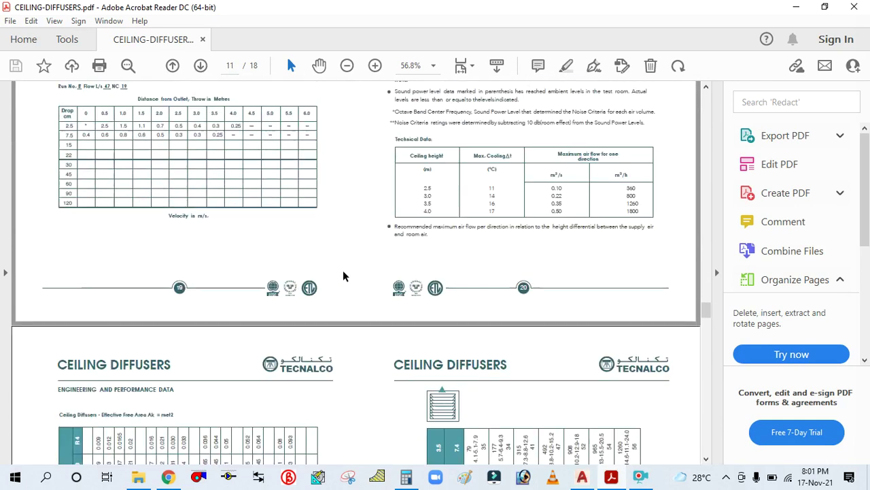
scroll(344, 276, down, 6)
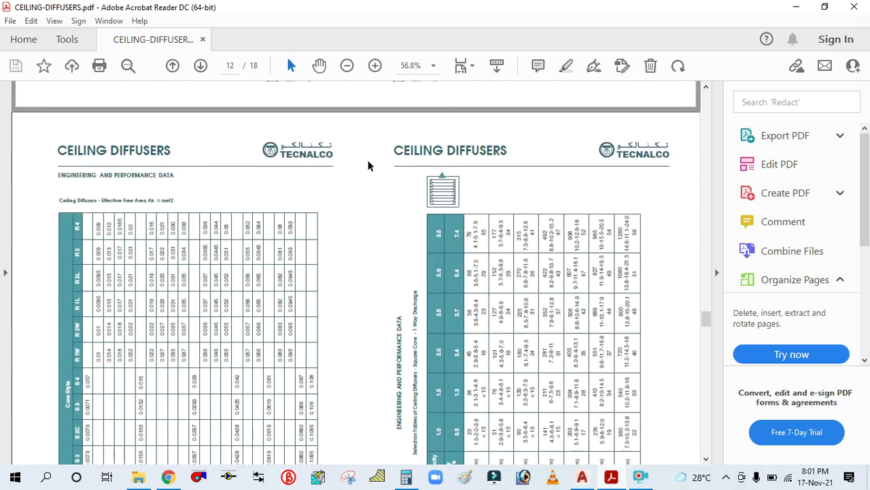
ctrl+scroll(367, 170, up, 3)
right_click(351, 185)
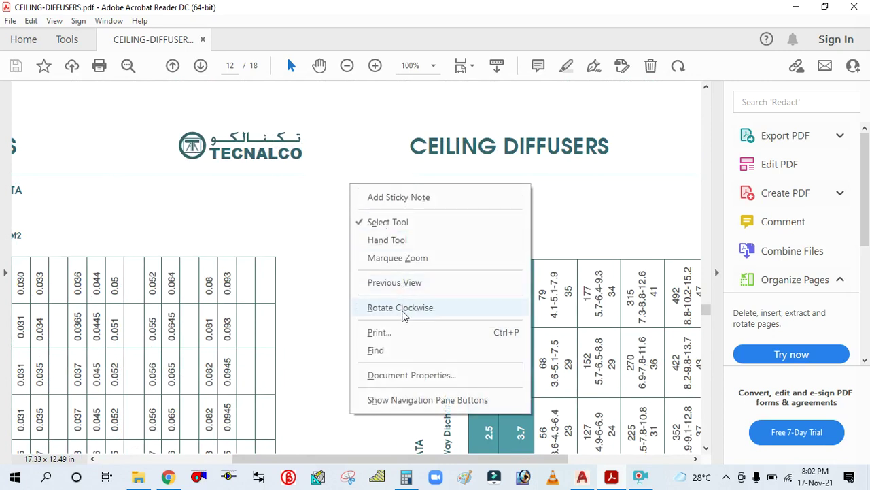
click(400, 307)
ctrl+scroll(399, 293, down, 1)
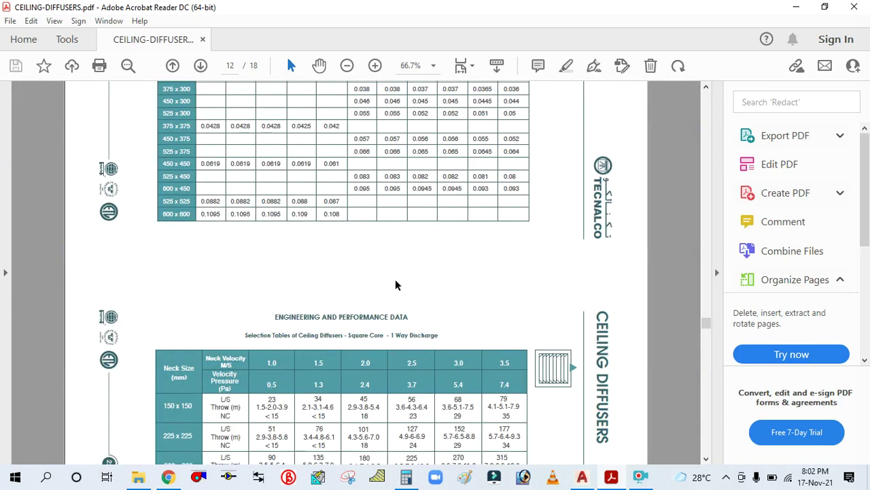
Examine the effective free area (Ak) table listing nominal sizes against core styles on page 12
scroll(395, 281, up, 3)
scroll(394, 277, down, 3)
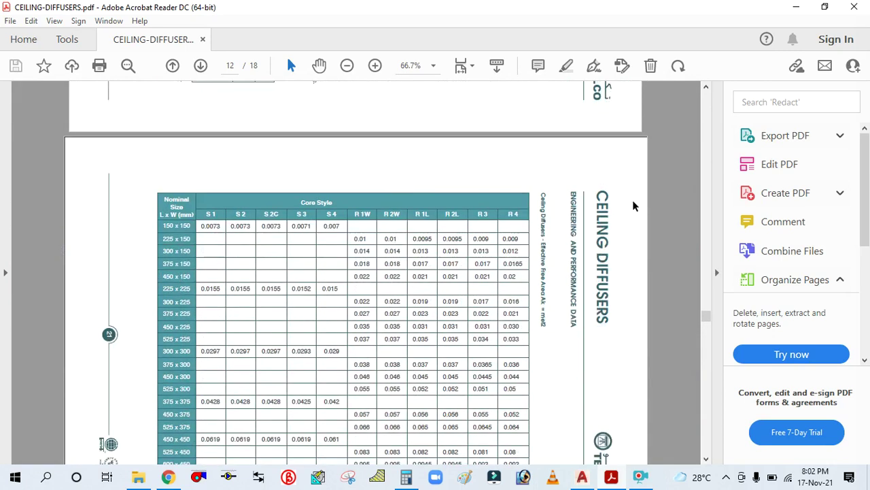
ctrl+scroll(625, 203, up, 4)
scroll(488, 209, down, 1)
scroll(488, 210, down, 1)
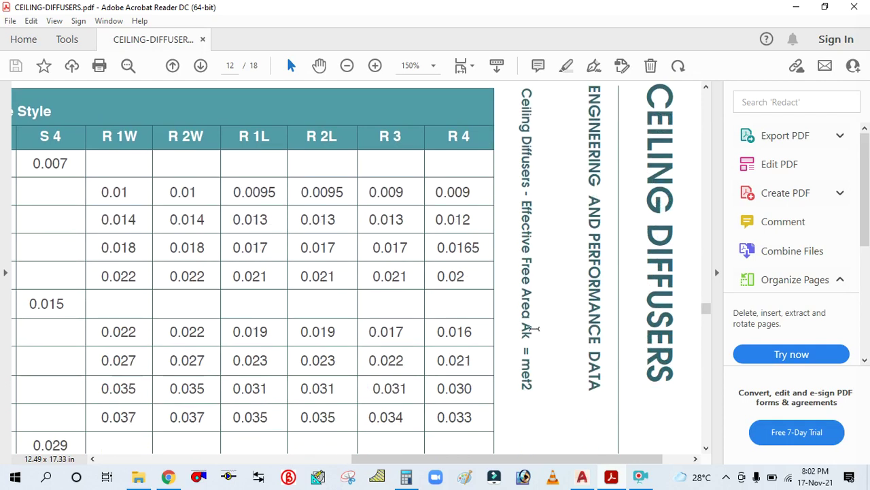
ctrl+scroll(536, 337, down, 1)
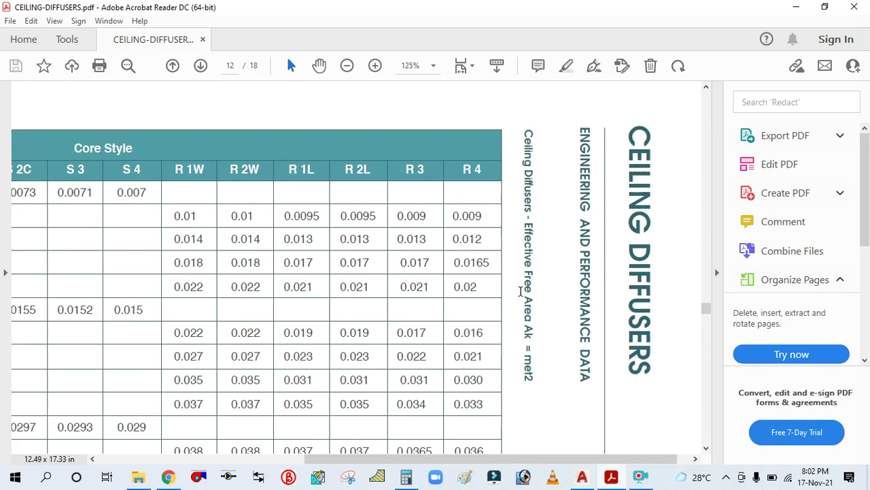
ctrl+scroll(520, 291, down, 2)
Review the square core selection tables for 1-way and 2-way discharge
scroll(520, 290, down, 6)
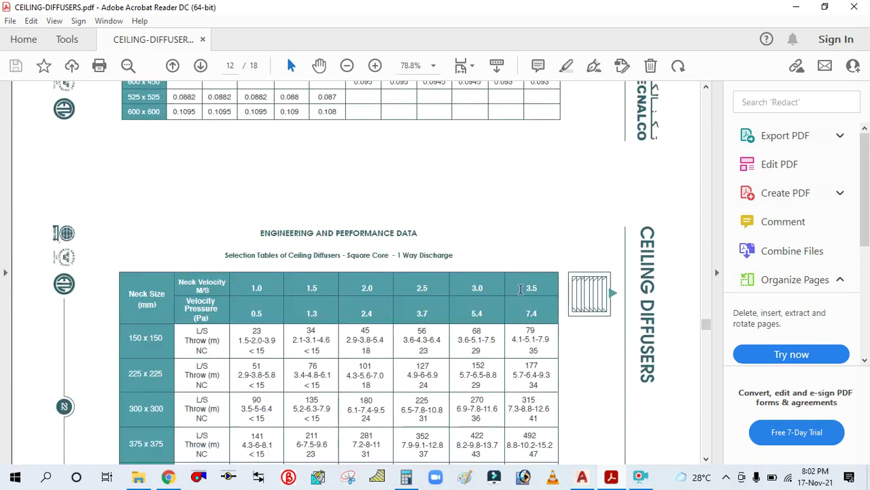
scroll(520, 289, down, 2)
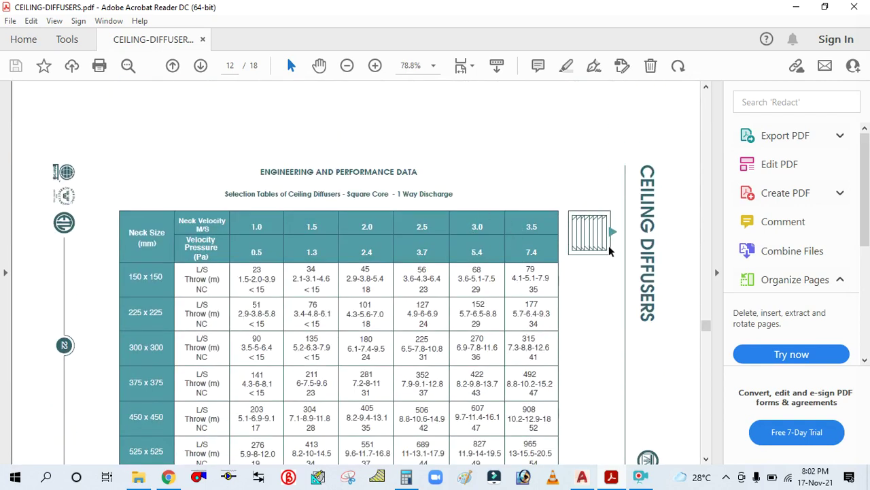
scroll(611, 252, down, 15)
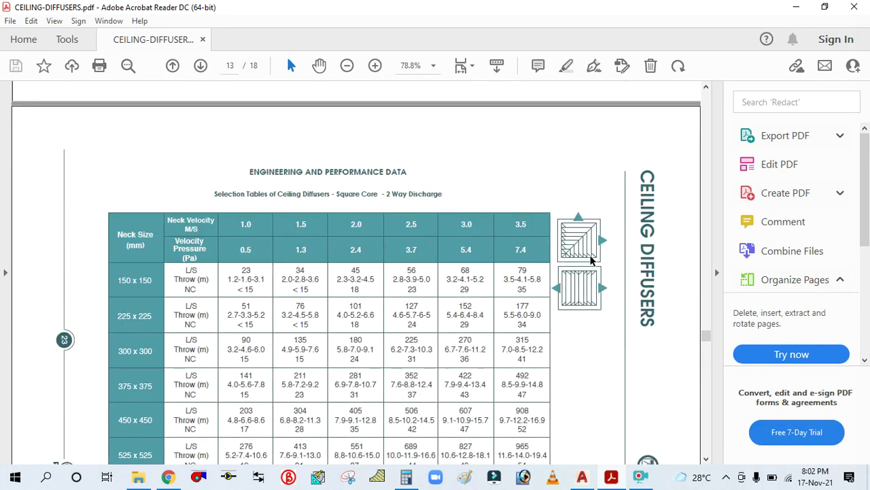
Examine the square core 3-way discharge selection table, including its title and airflow pattern symbol
scroll(537, 274, down, 10)
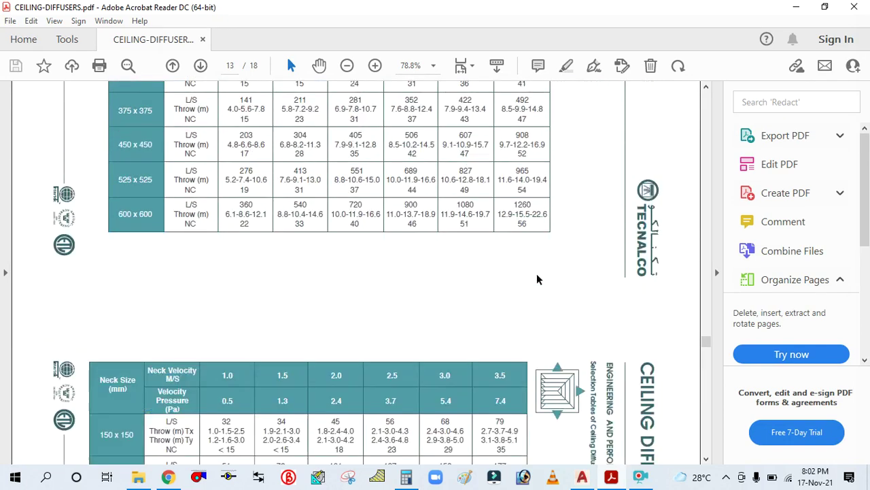
scroll(536, 272, down, 6)
scroll(537, 274, down, 7)
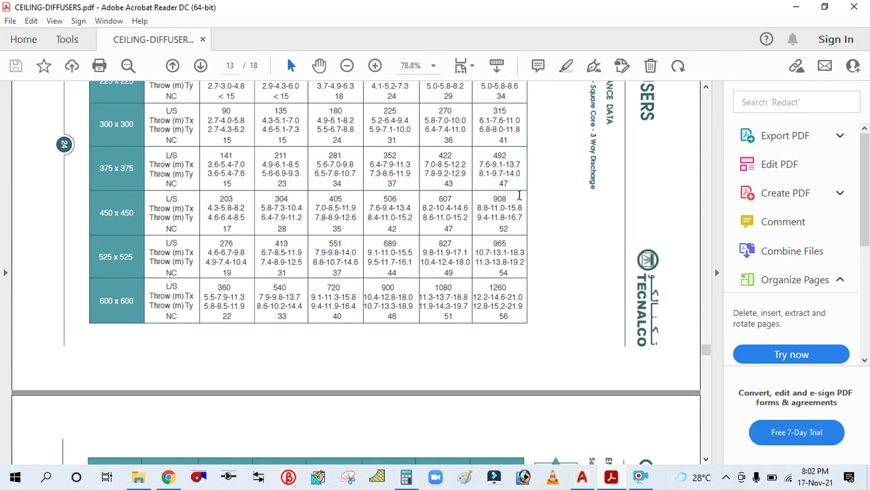
scroll(591, 238, up, 6)
ctrl+scroll(587, 180, up, 3)
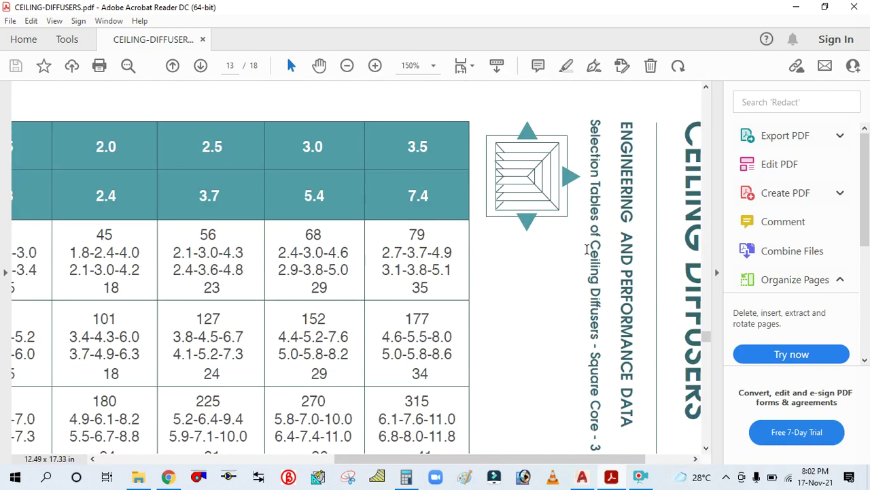
scroll(581, 243, down, 3)
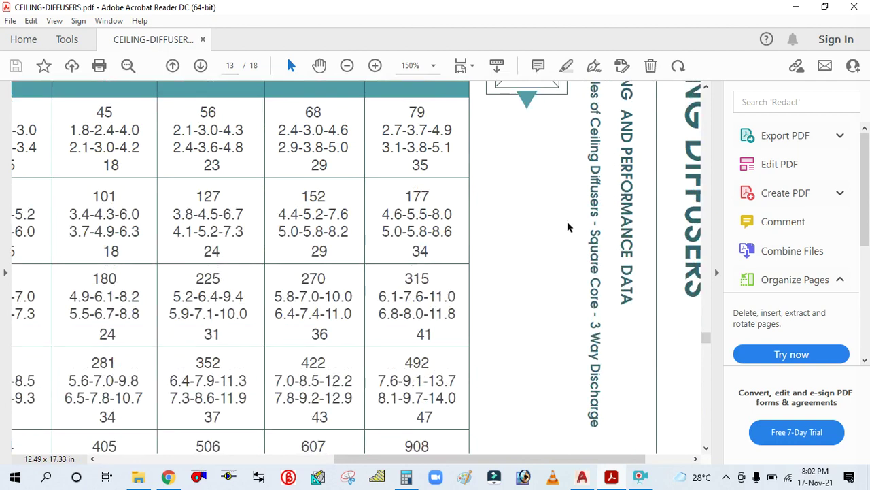
Find the square core 4-way discharge selection table on page 14 and examine its title and pattern symbol
ctrl+scroll(567, 221, down, 2)
scroll(565, 221, down, 10)
ctrl+scroll(563, 223, down, 2)
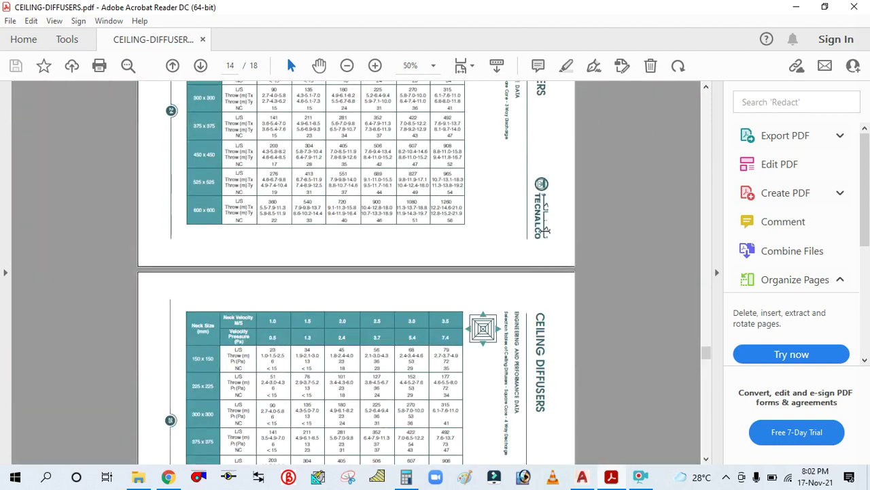
scroll(459, 330, down, 3)
ctrl+scroll(550, 231, up, 5)
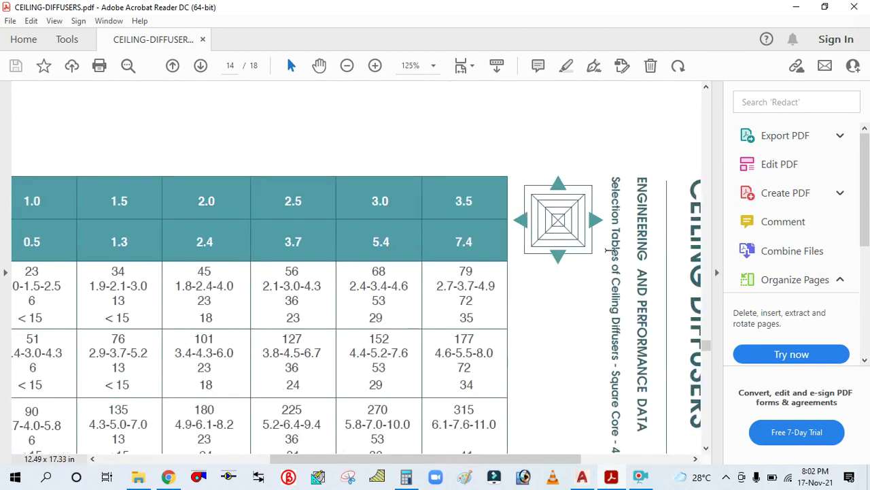
ctrl+scroll(551, 231, down, 2)
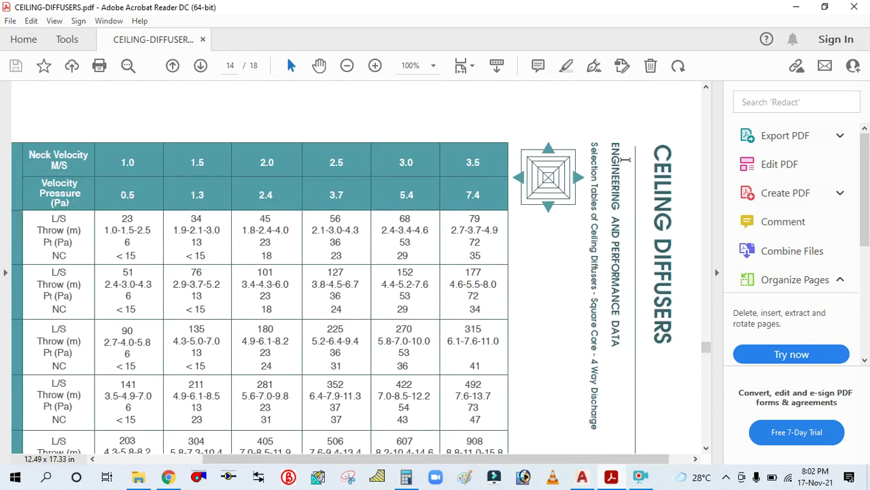
ctrl+scroll(619, 153, up, 2)
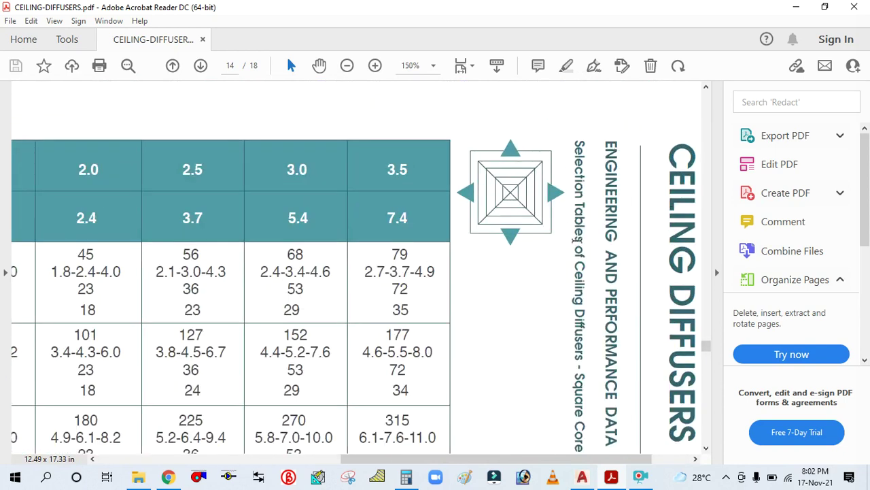
scroll(588, 257, down, 2)
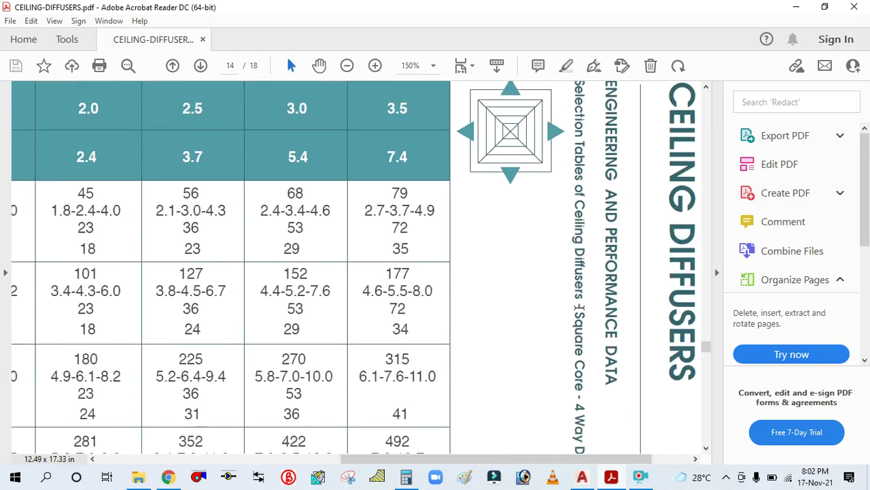
scroll(610, 289, down, 2)
scroll(578, 316, down, 1)
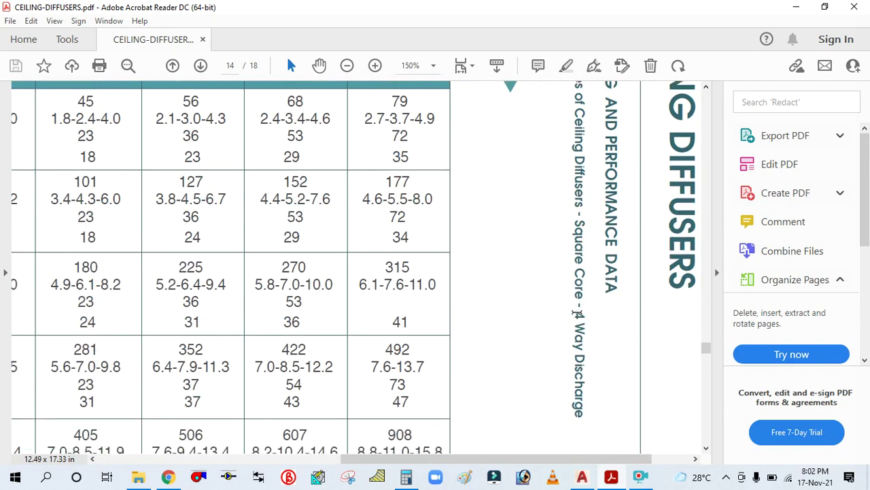
key(ctrl+2)
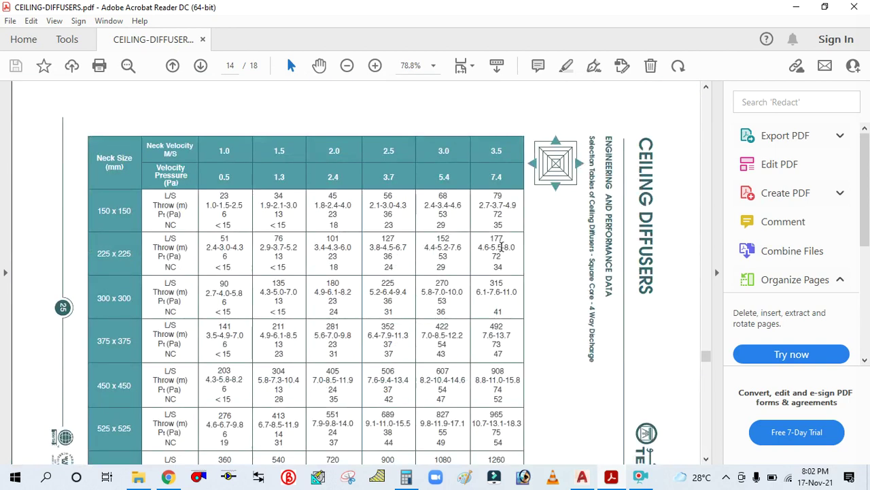
Read the neck size, neck velocity and velocity pressure headings and the performance rows of the 4-way discharge table
ctrl+scroll(113, 169, up, 2)
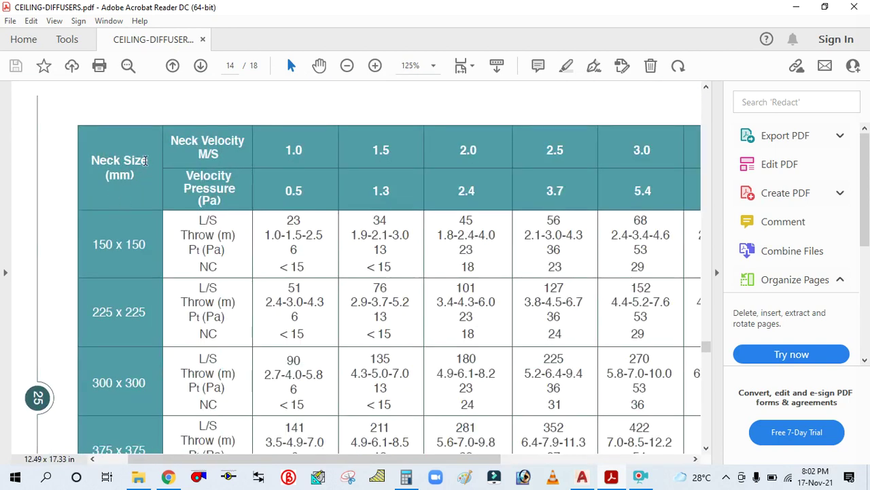
scroll(138, 170, down, 1)
scroll(128, 311, down, 4)
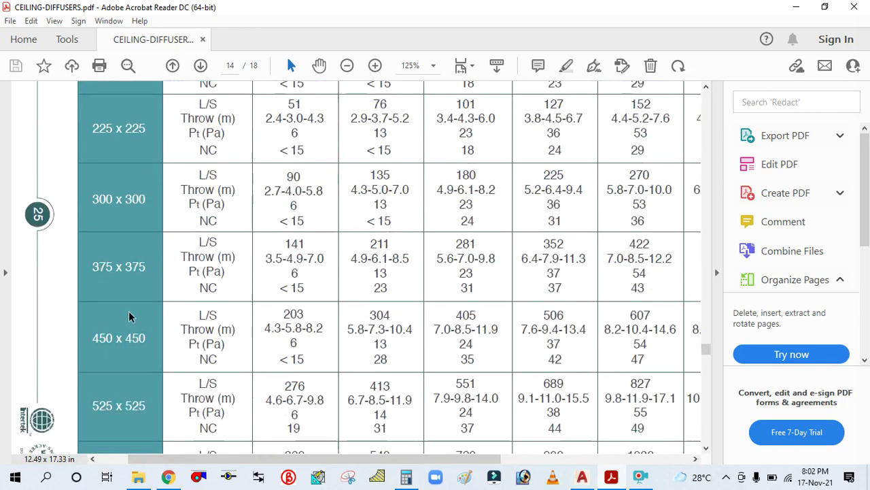
scroll(121, 218, up, 5)
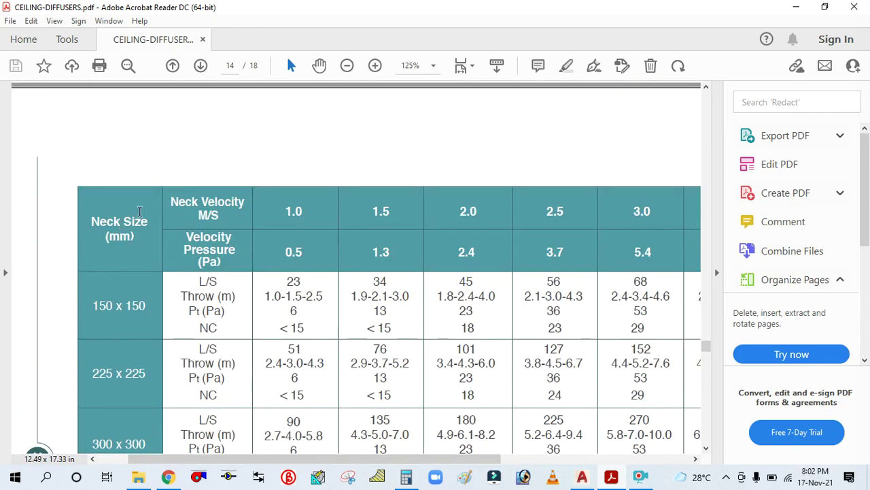
ctrl+scroll(175, 209, down, 1)
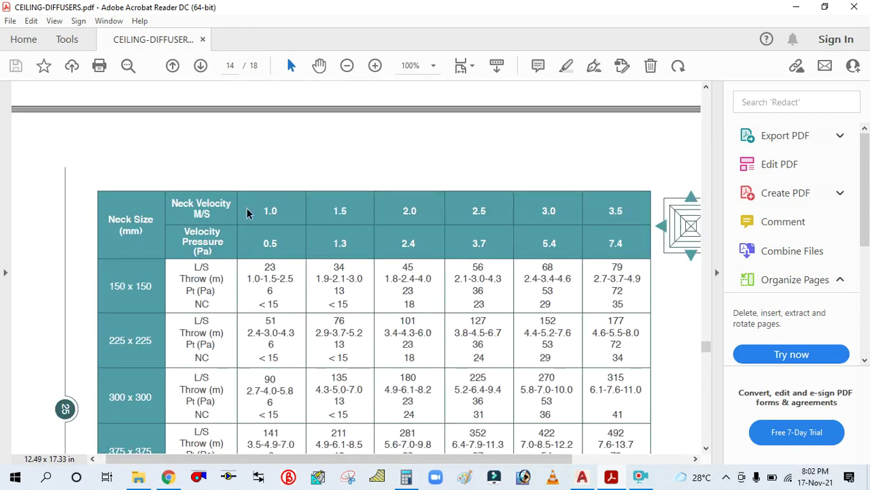
ctrl+scroll(231, 241, up, 1)
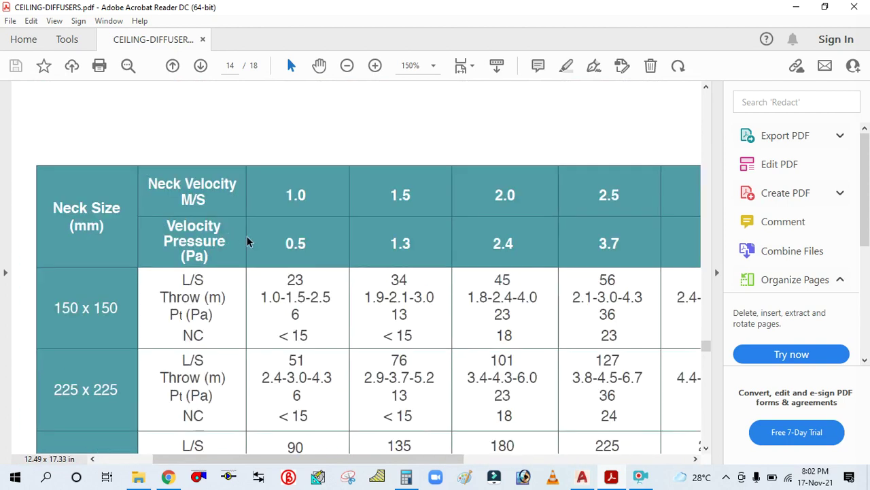
ctrl+scroll(360, 238, down, 1)
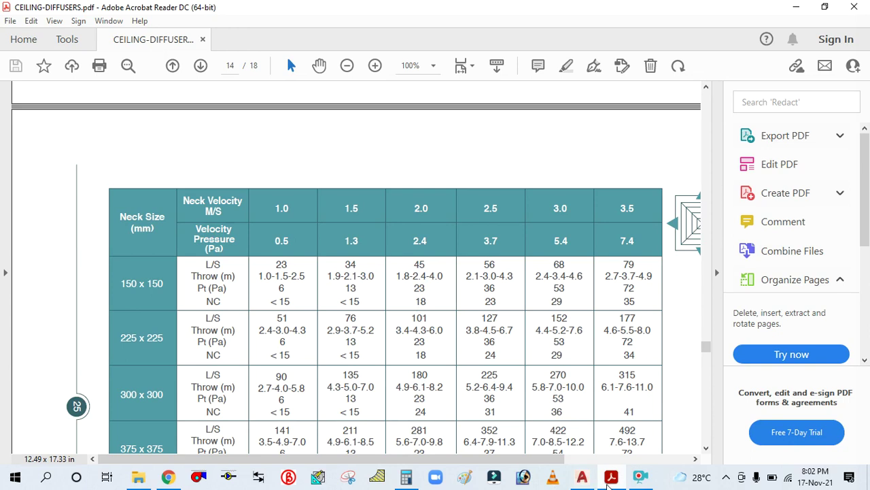
scroll(348, 268, down, 3)
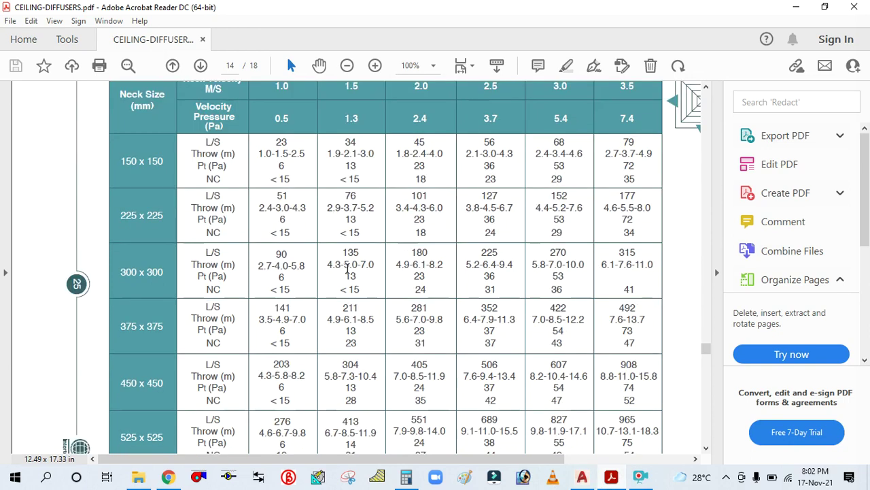
Review the square core 4-way discharge table on page 14 across all neck sizes from 150 x 150 to 600 x 600
ctrl+scroll(354, 261, down, 2)
ctrl+scroll(361, 248, down, 1)
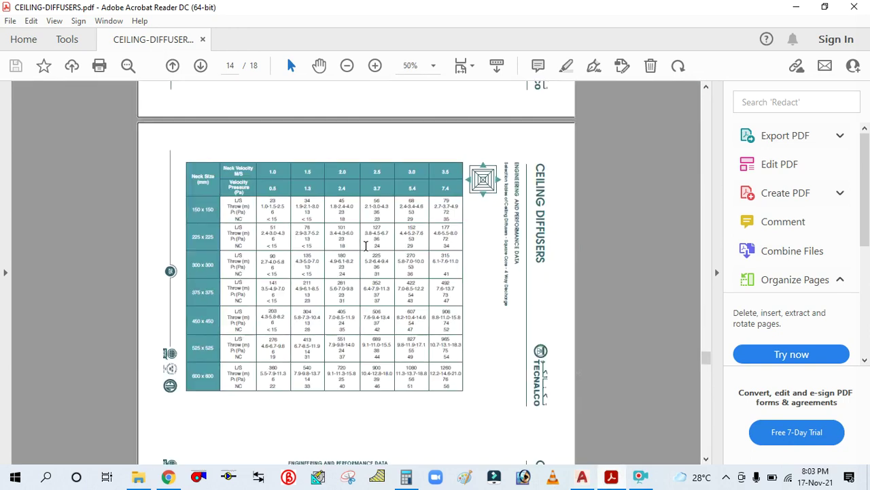
scroll(434, 277, down, 3)
ctrl+scroll(566, 301, up, 4)
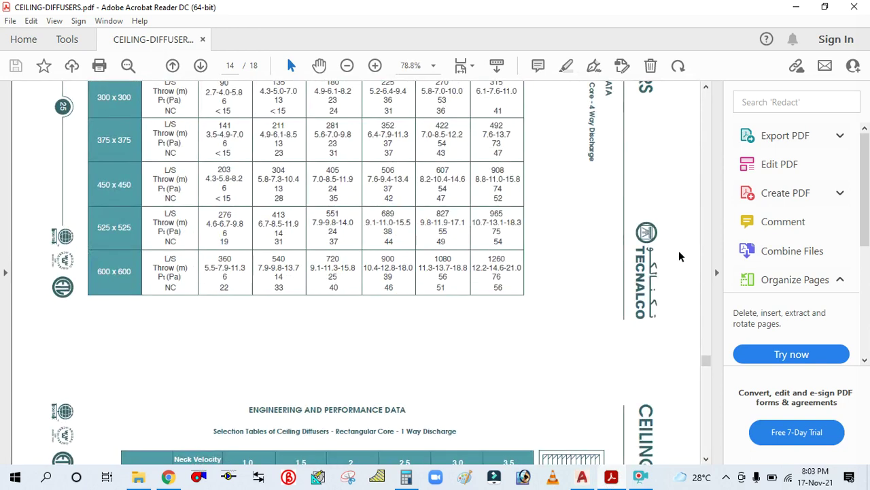
ctrl+scroll(677, 255, up, 2)
ctrl+scroll(670, 253, down, 4)
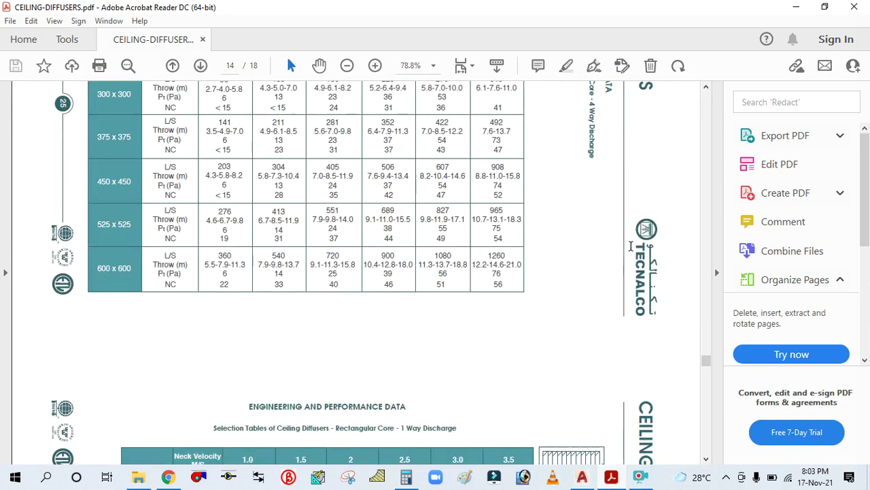
ctrl+scroll(585, 148, down, 2)
ctrl+scroll(591, 297, up, 2)
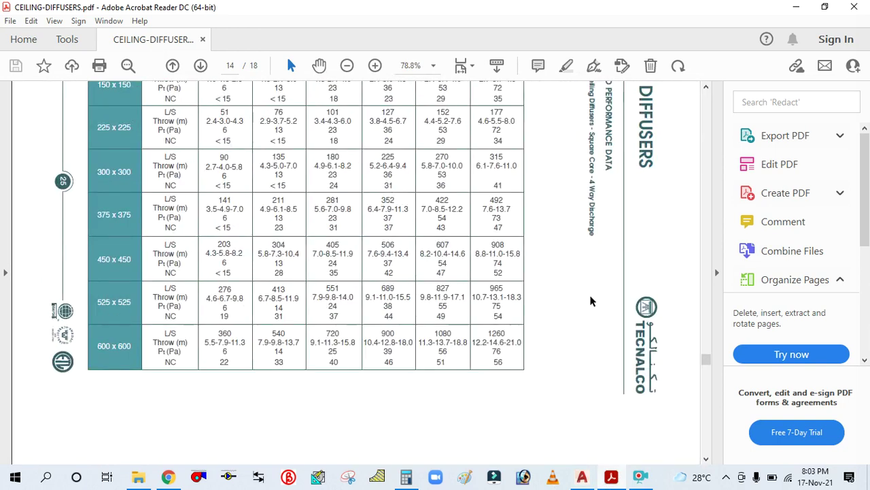
scroll(612, 225, down, 2)
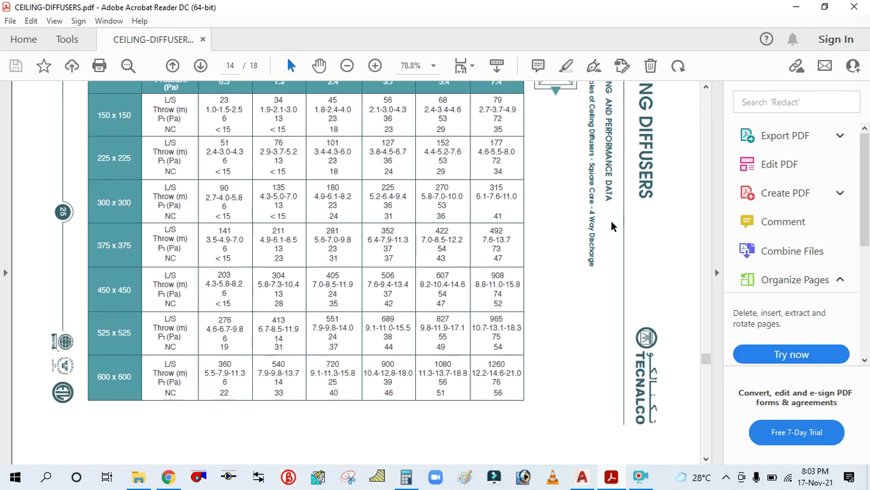
scroll(578, 198, up, 2)
ctrl+scroll(67, 206, up, 1)
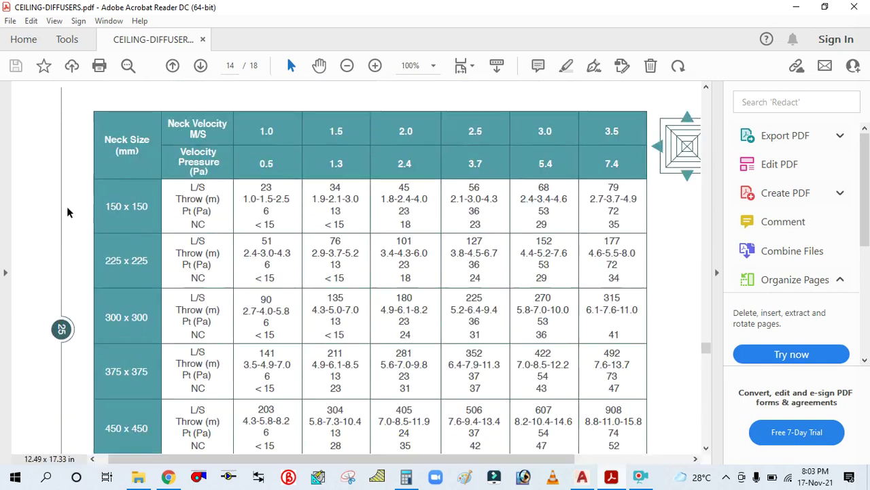
Switch to the first-floor AC drawing in AutoCAD and locate the ceiling diffusers in the retail units along the circular block
click(582, 477)
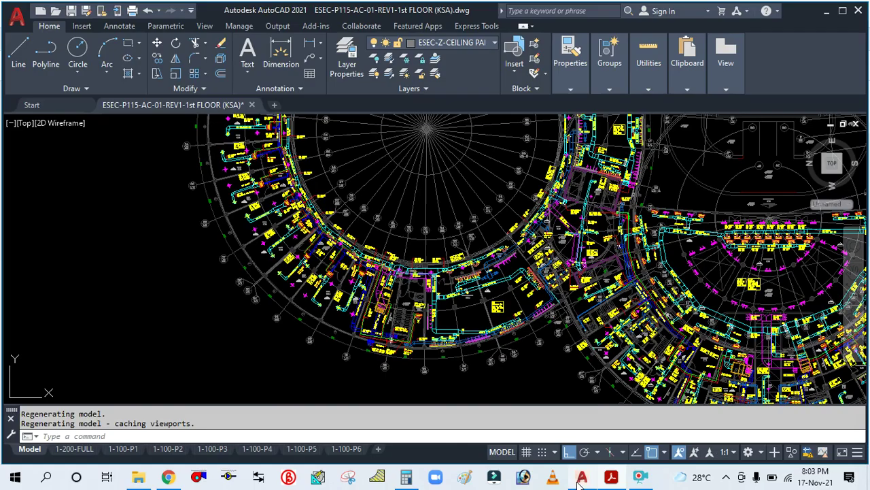
scroll(399, 334, down, 4)
scroll(300, 291, up, 1)
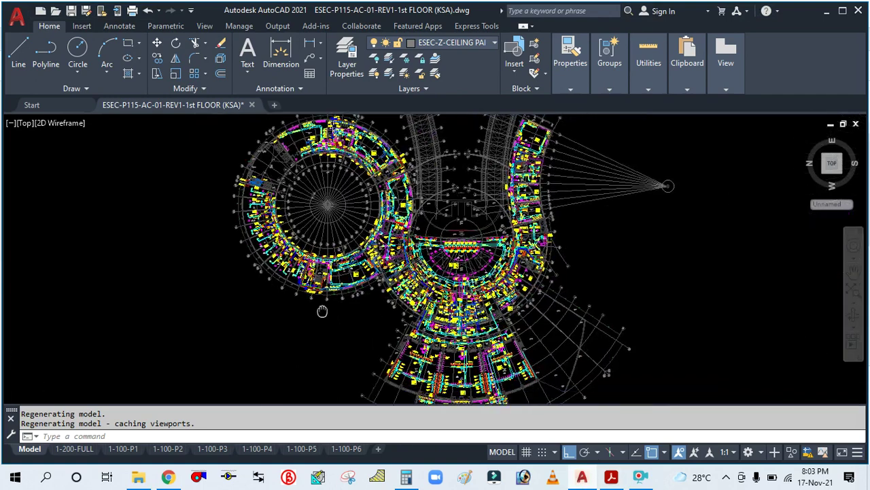
scroll(299, 291, up, 3)
middle_drag(148, 288, 220, 378)
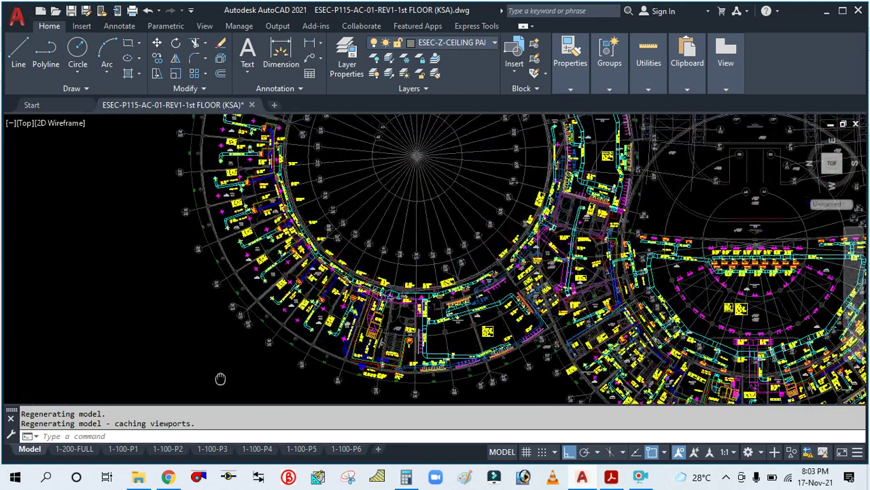
scroll(220, 327, down, 3)
scroll(220, 334, up, 1)
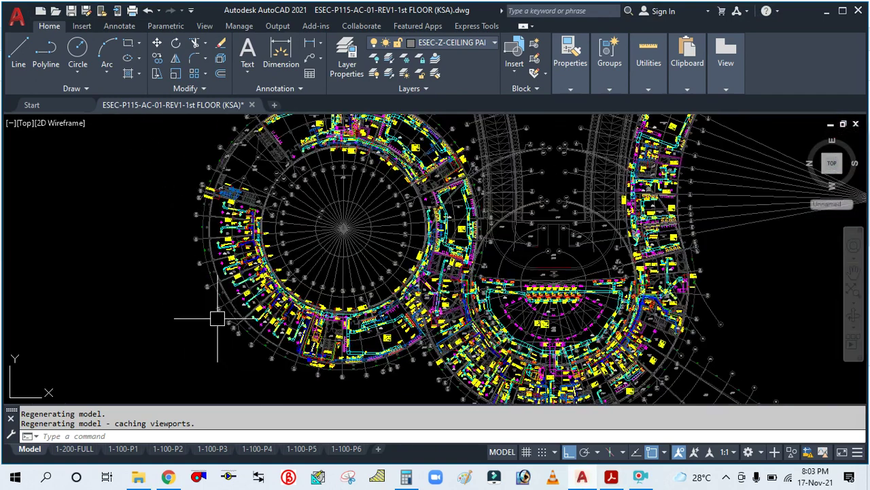
scroll(220, 345, up, 6)
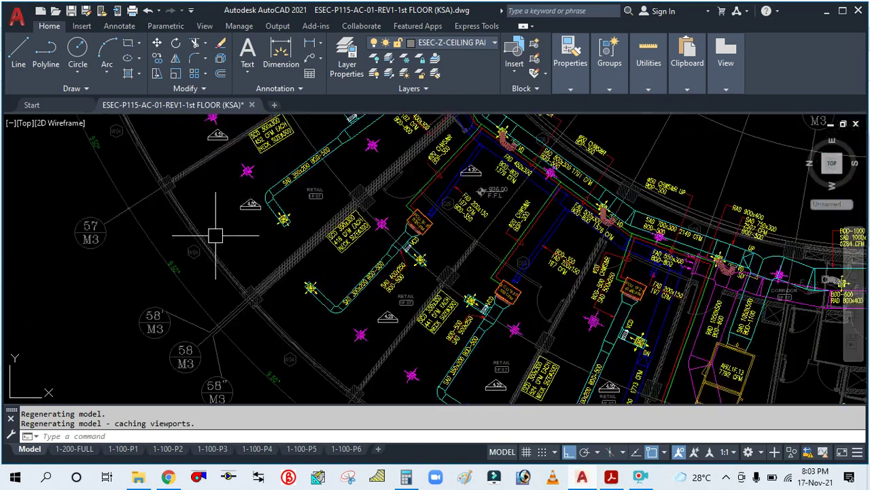
scroll(398, 252, up, 4)
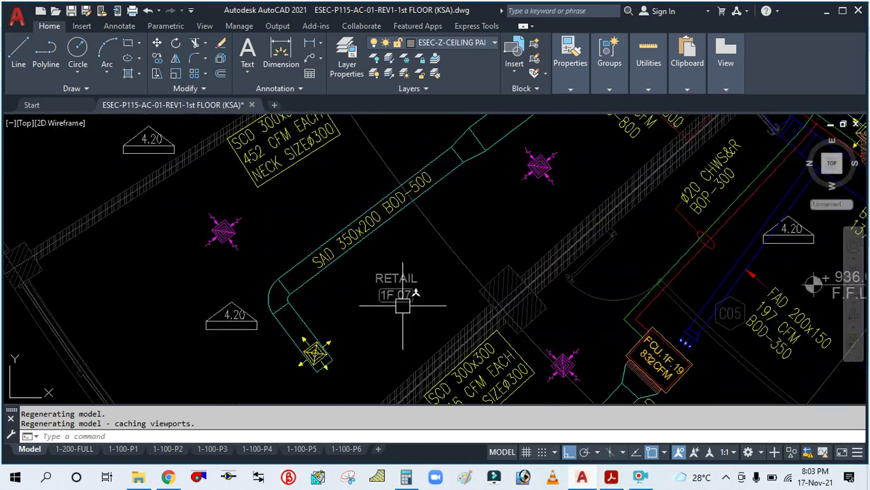
Examine the supply and return diffusers, supply duct and fan coil unit serving the Retail 1F 07 bay
scroll(380, 258, down, 1)
scroll(327, 301, up, 2)
scroll(315, 245, down, 2)
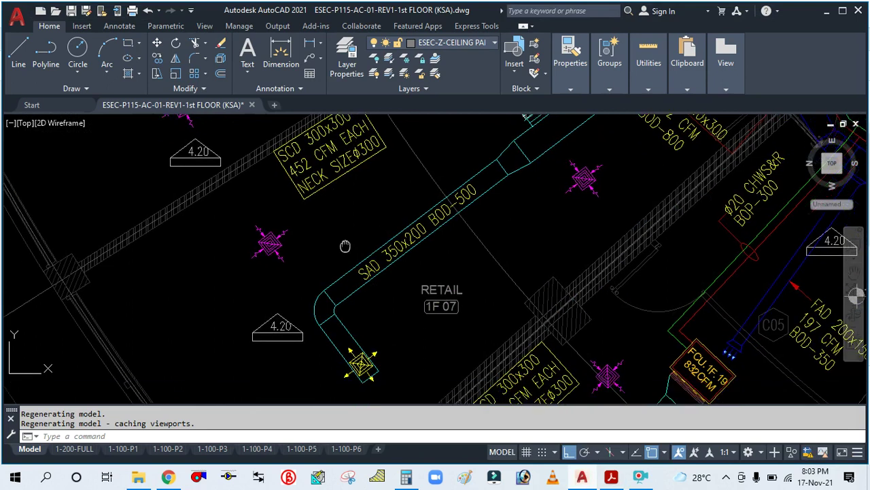
scroll(476, 188, down, 1)
scroll(476, 188, up, 1)
scroll(472, 168, up, 1)
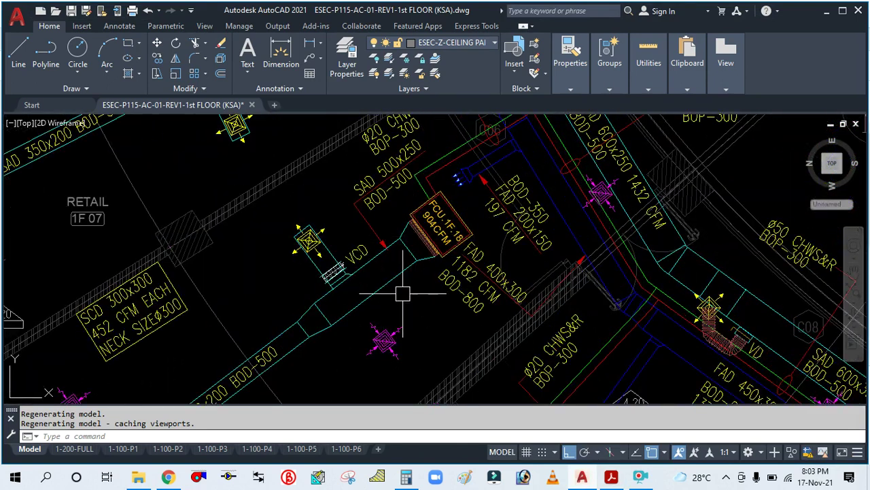
scroll(402, 293, down, 2)
scroll(301, 287, up, 2)
scroll(301, 287, up, 2)
scroll(311, 272, down, 3)
scroll(310, 263, up, 3)
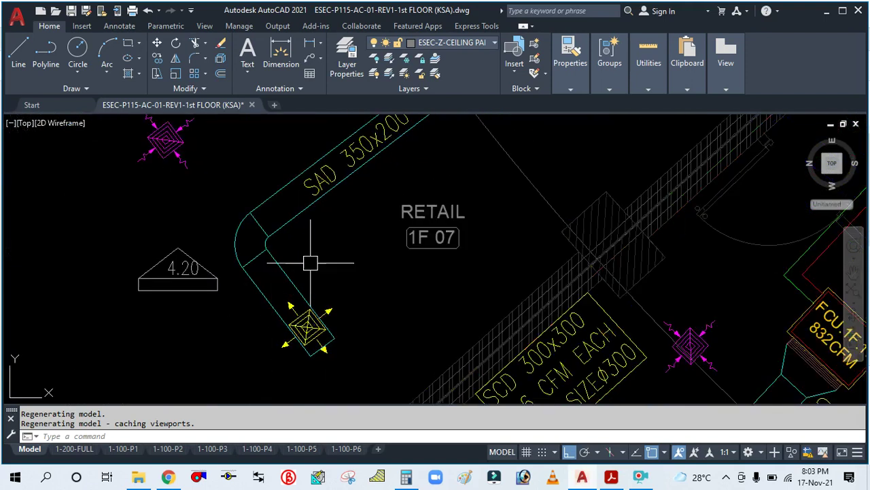
Look over the diffuser and duct layout of the retail bays neighbouring Retail 1F 07
middle_drag(317, 266, 229, 380)
scroll(246, 354, down, 2)
middle_drag(365, 250, 349, 295)
scroll(357, 216, up, 2)
scroll(340, 215, up, 1)
scroll(277, 235, down, 2)
scroll(295, 265, down, 2)
middle_drag(295, 268, 299, 327)
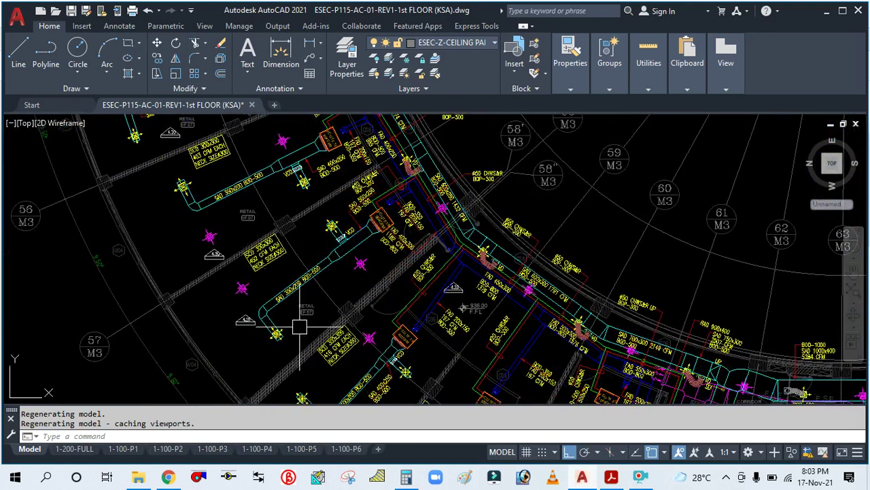
Read the SCD 300x300 diffuser tag near Retail 1F 07 for airflow and neck size, and return to the catalogue's 4-way table
scroll(299, 327, up, 4)
middle_drag(196, 179, 221, 235)
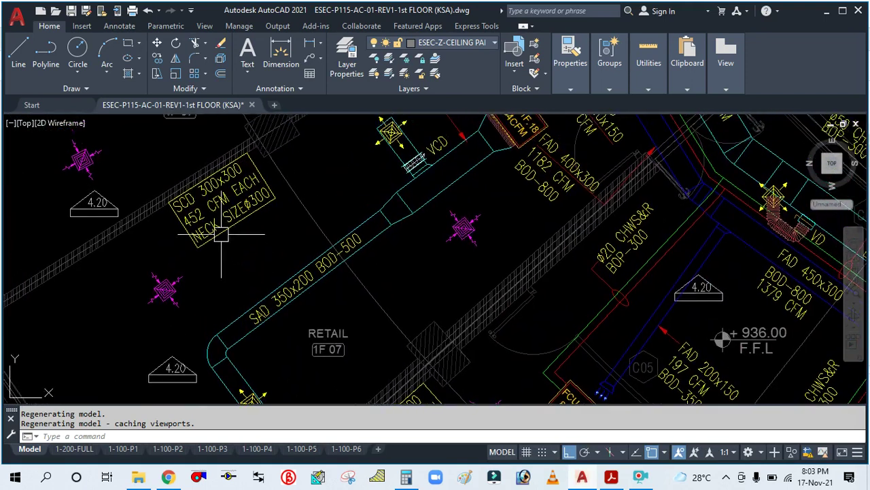
scroll(221, 235, up, 2)
scroll(255, 295, up, 1)
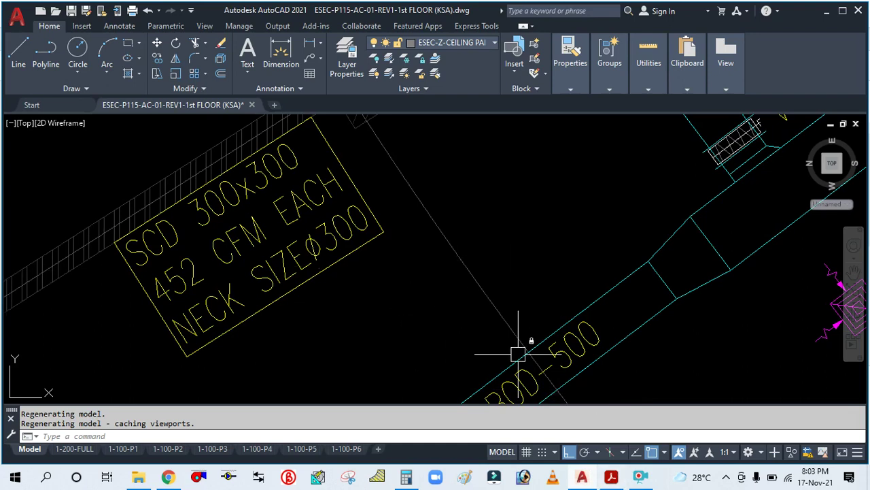
click(612, 478)
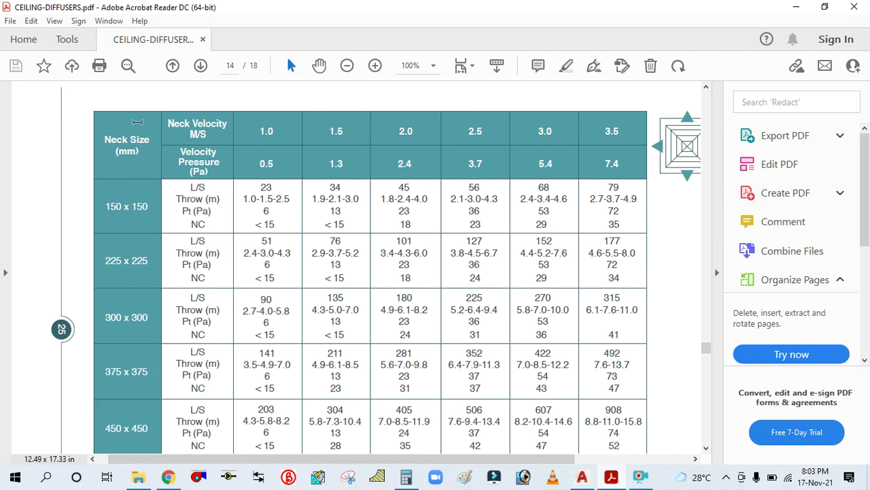
click(612, 478)
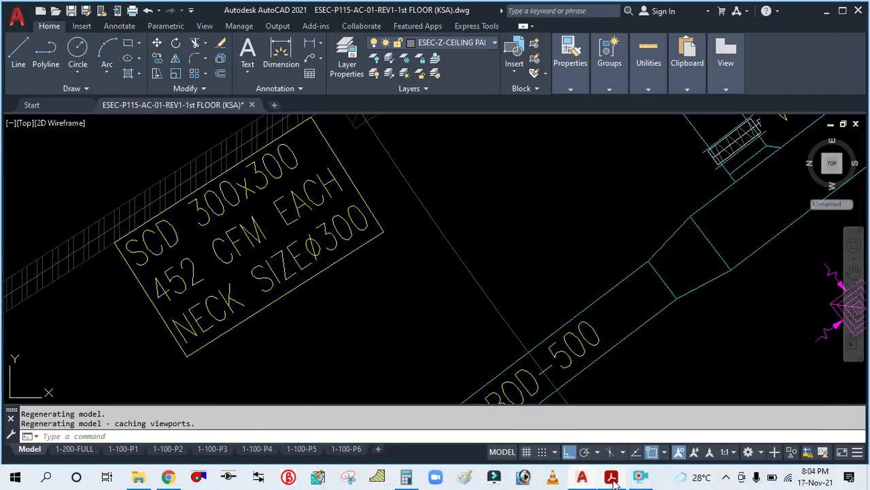
click(612, 478)
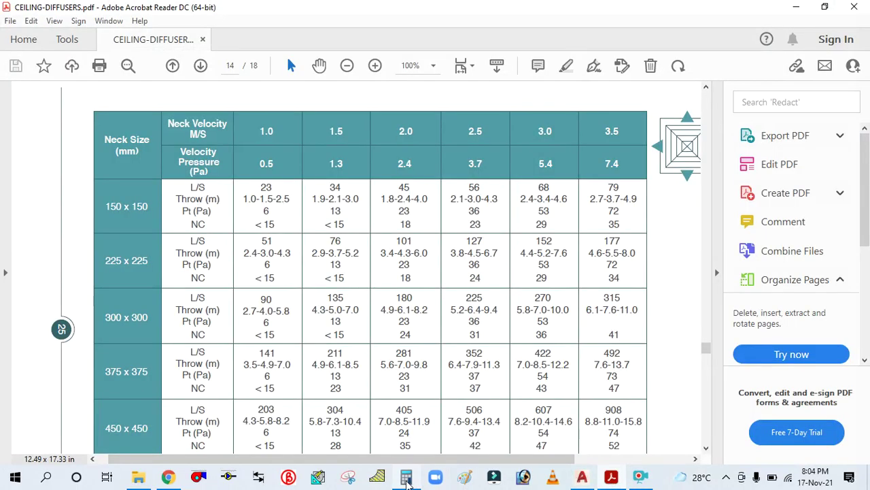
Convert the diffuser's 452 CFM airflow to litres per second in Calculator by dividing it by 2.119, and minimize Calculator
click(406, 478)
click(727, 219)
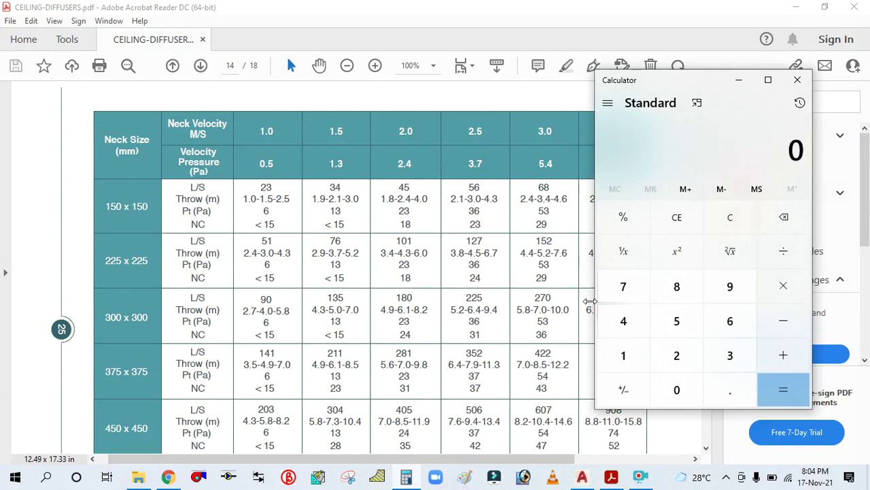
click(635, 330)
click(674, 329)
click(689, 352)
click(778, 253)
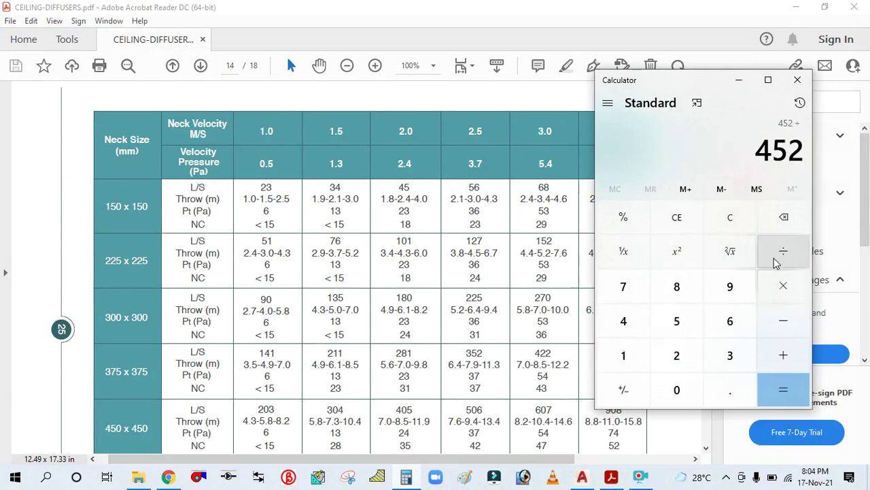
click(682, 355)
click(725, 388)
click(632, 358)
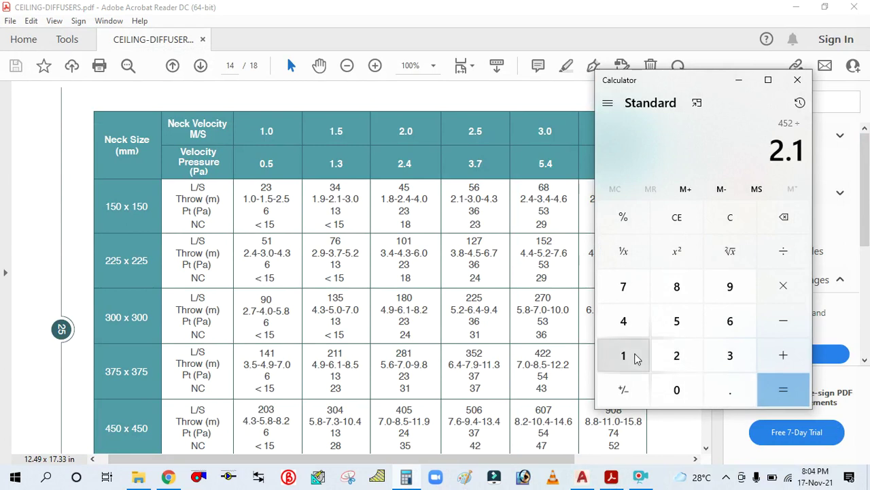
click(632, 358)
click(736, 300)
click(784, 392)
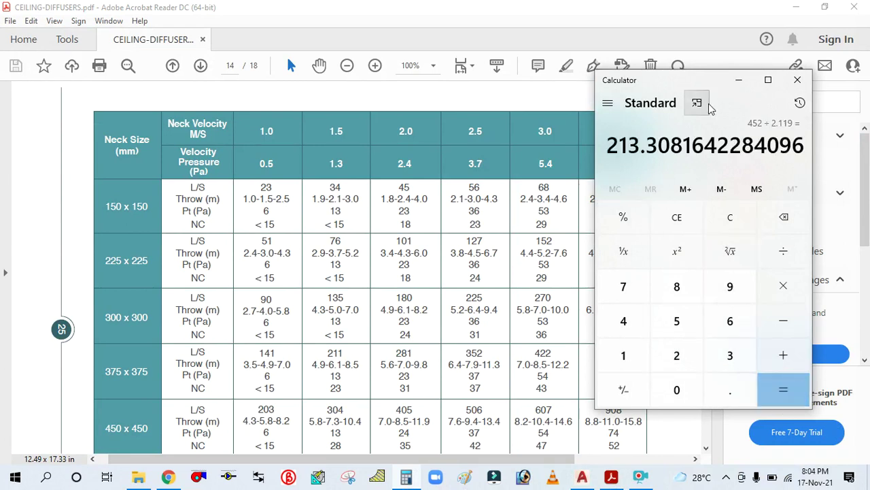
click(743, 81)
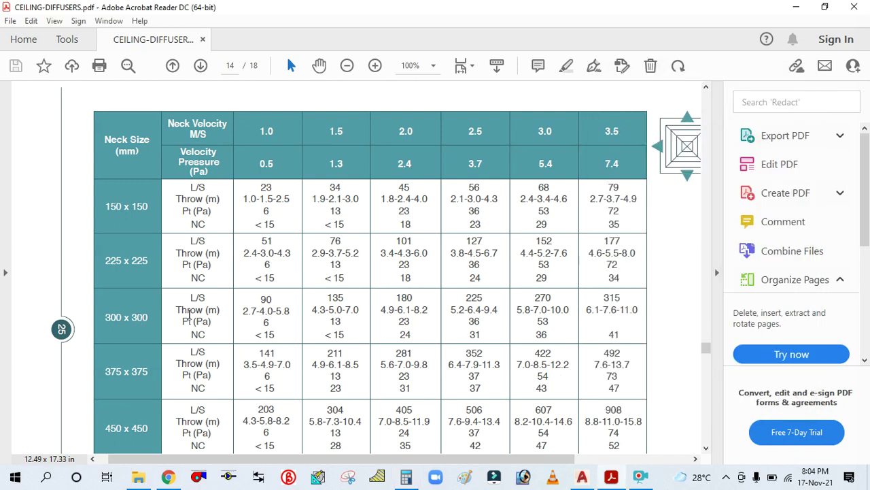
Compare the converted airflow with the L/S values in the 300 x 300 neck size row of the 4-way table
ctrl+scroll(209, 314, up, 2)
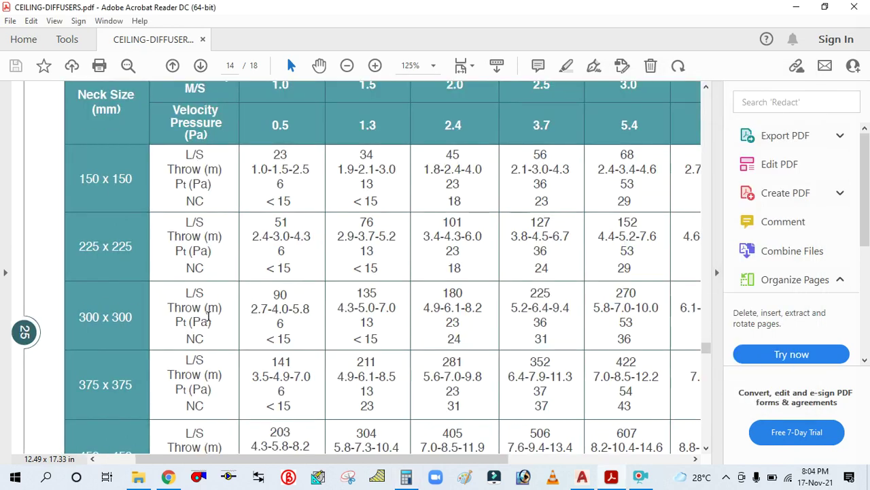
scroll(102, 309, down, 1)
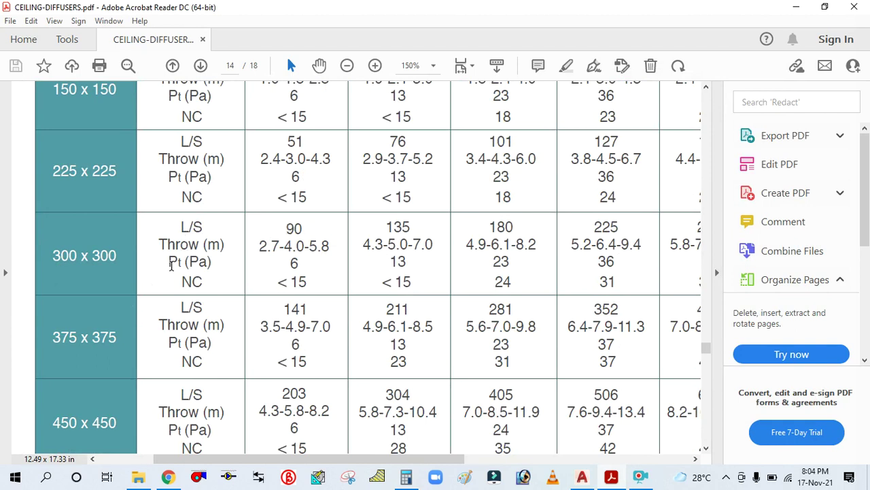
ctrl+scroll(217, 290, down, 1)
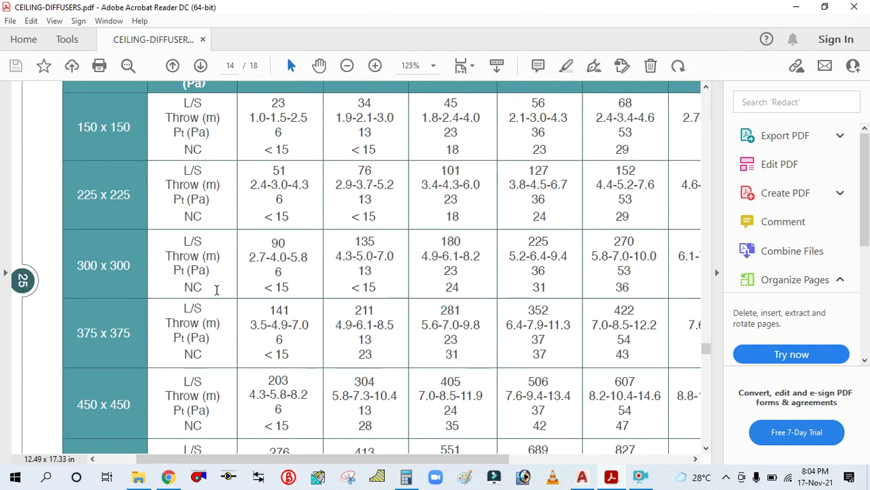
click(406, 477)
click(408, 478)
scroll(561, 234, right, 3)
scroll(478, 238, left, 3)
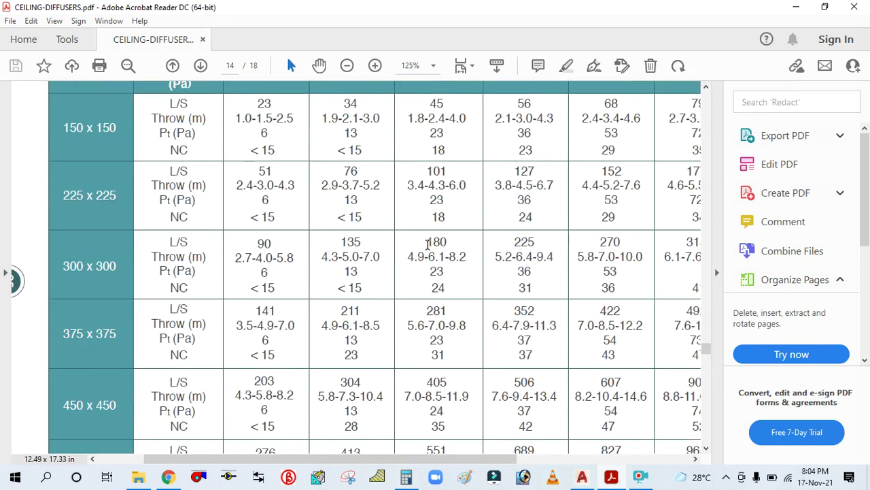
ctrl+scroll(523, 240, up, 1)
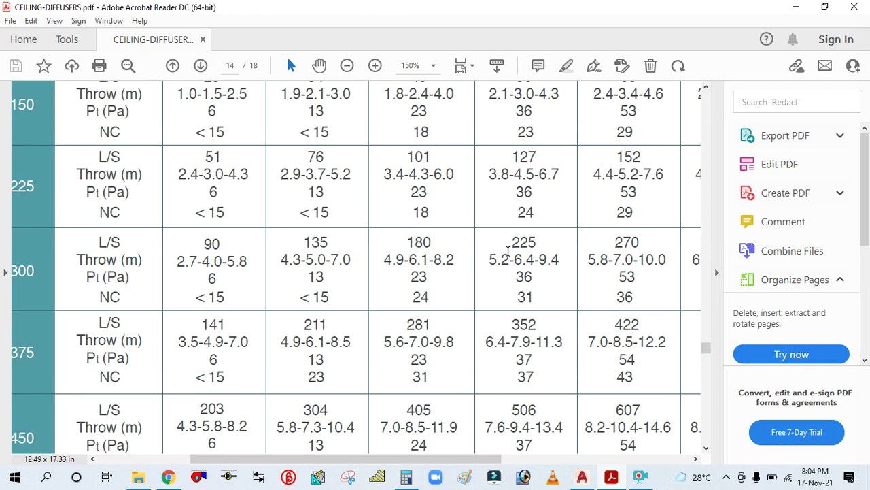
Bring up the screen recorder bar, open its drawing tools, and choose green as the drawing colour
click(638, 477)
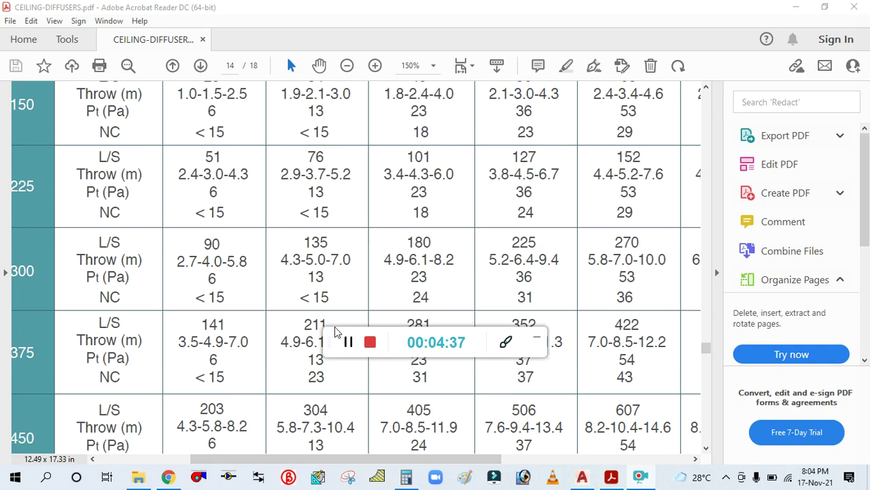
drag(333, 336, 595, 402)
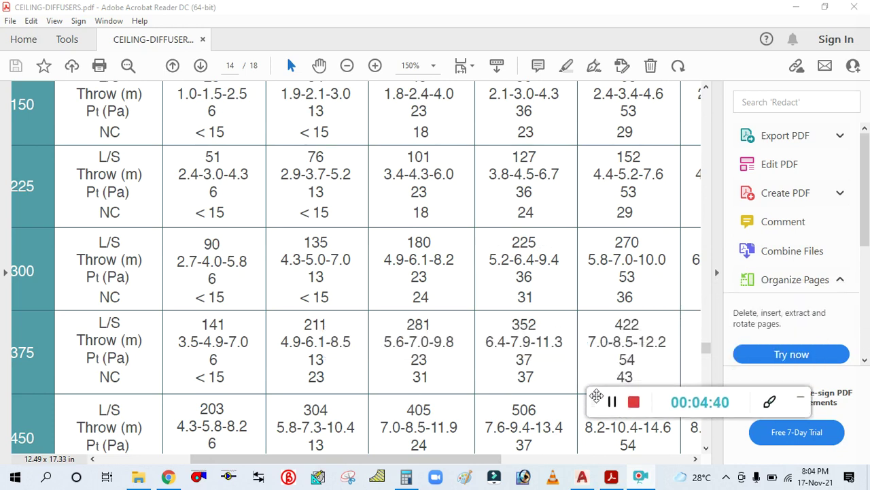
click(770, 402)
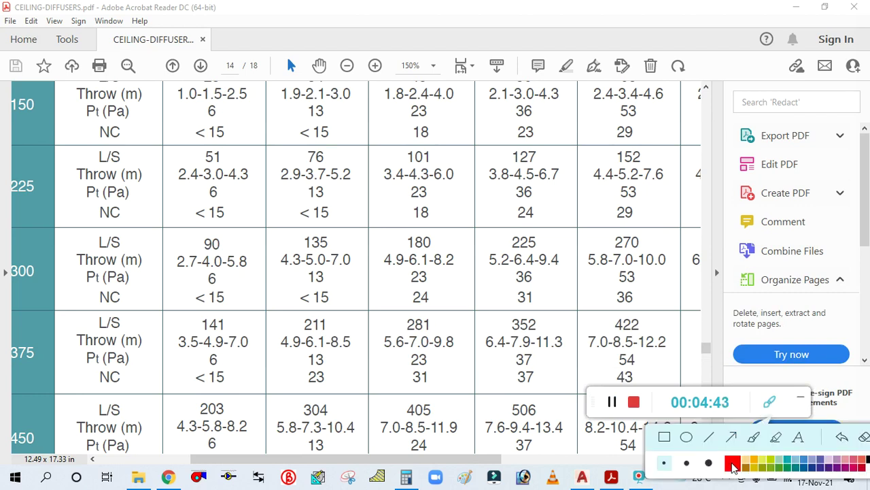
click(778, 468)
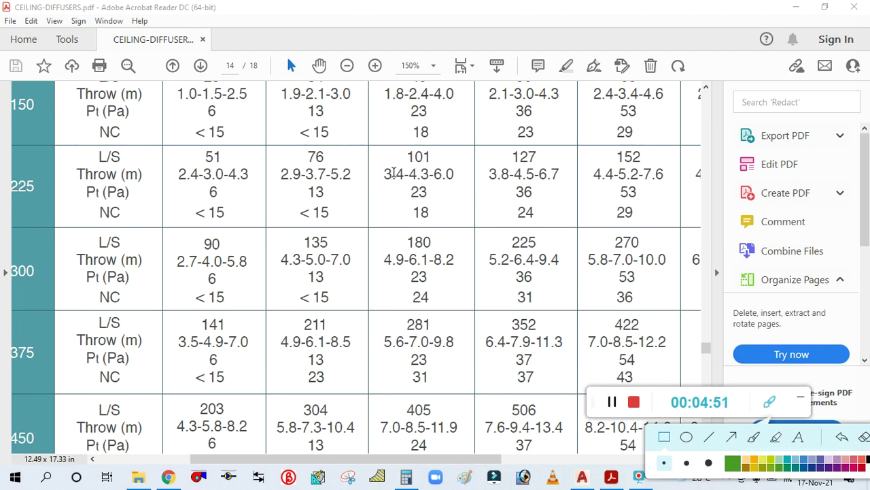
click(734, 468)
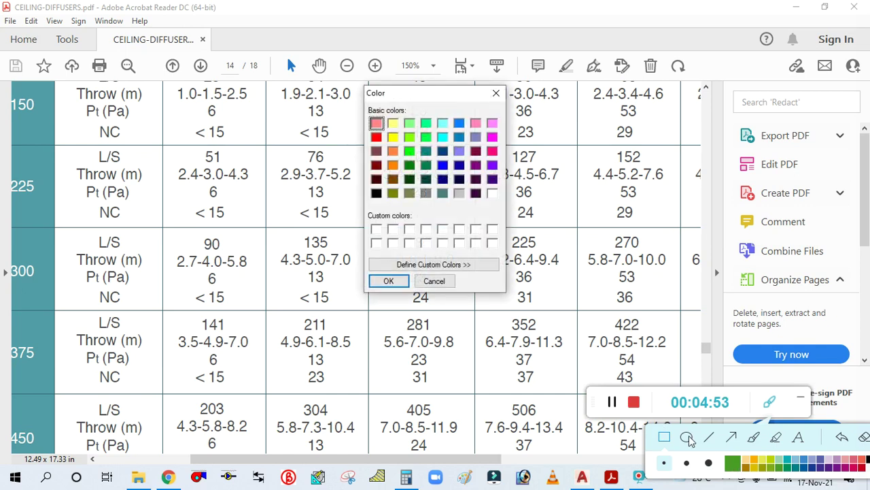
click(497, 92)
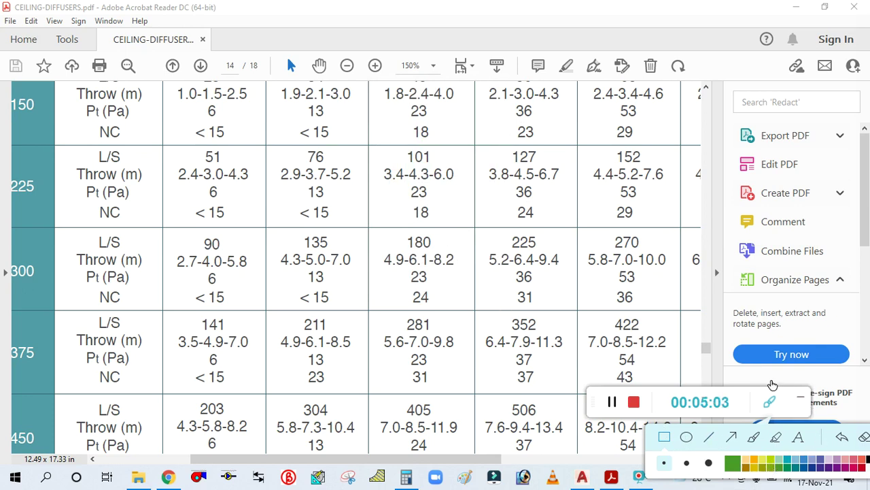
Reposition the recorder bar with its drawing palette, and choose the rectangle shape with the thickest line
drag(587, 402, 622, 331)
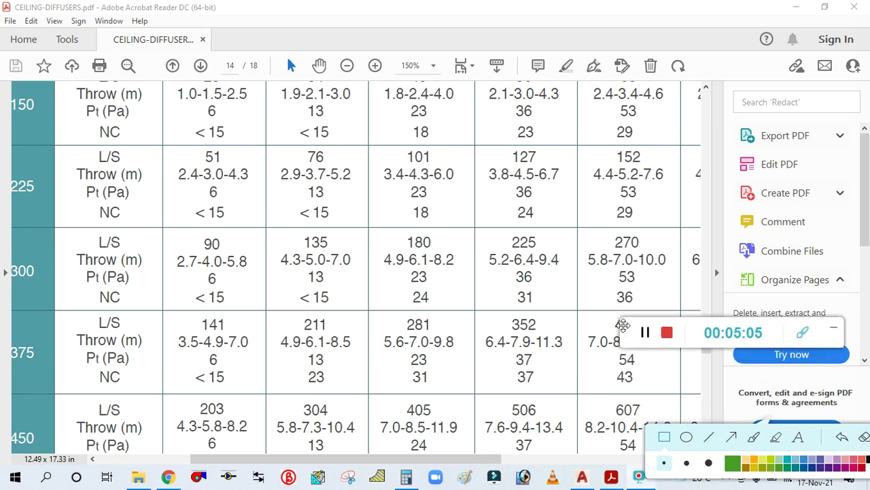
mouse_move(686, 437)
mouse_down()
mouse_move(675, 359)
mouse_move(696, 379)
mouse_up()
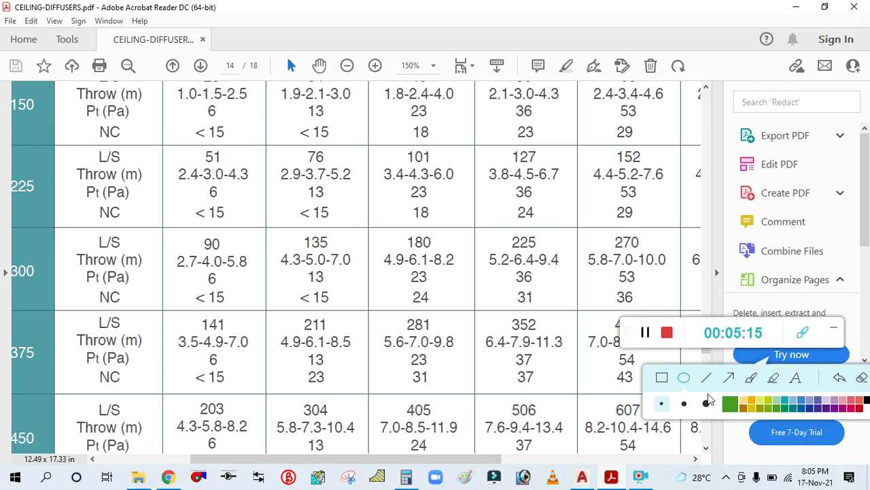
click(706, 404)
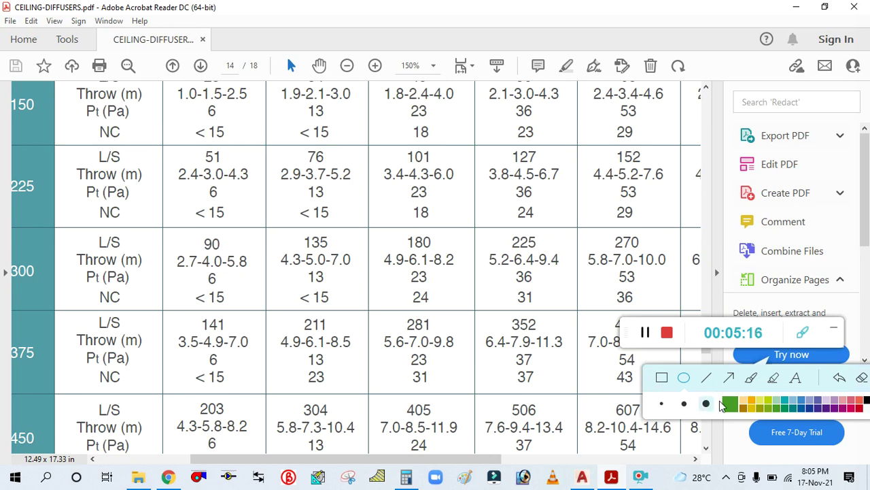
click(663, 378)
Outline the 225 L/S cell in the 300 x 300 neck size row with a green rectangle in the thinnest line
drag(502, 457, 447, 464)
ctrl+scroll(476, 356, down, 1)
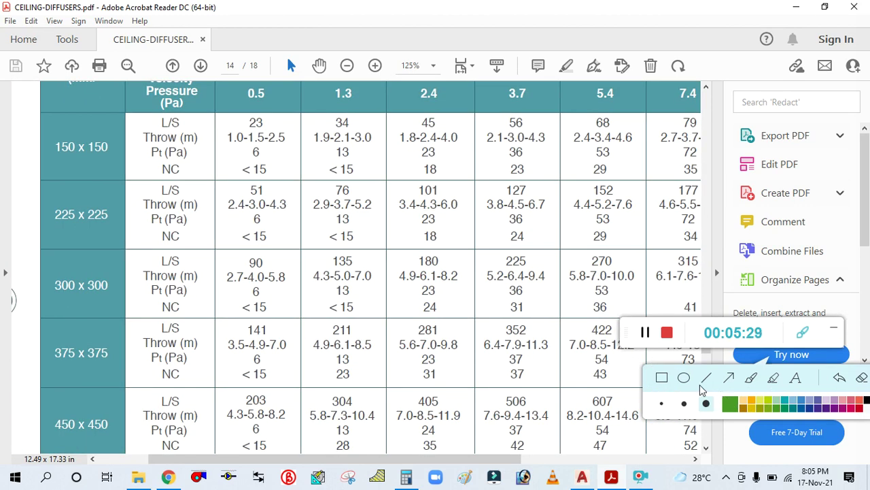
click(729, 404)
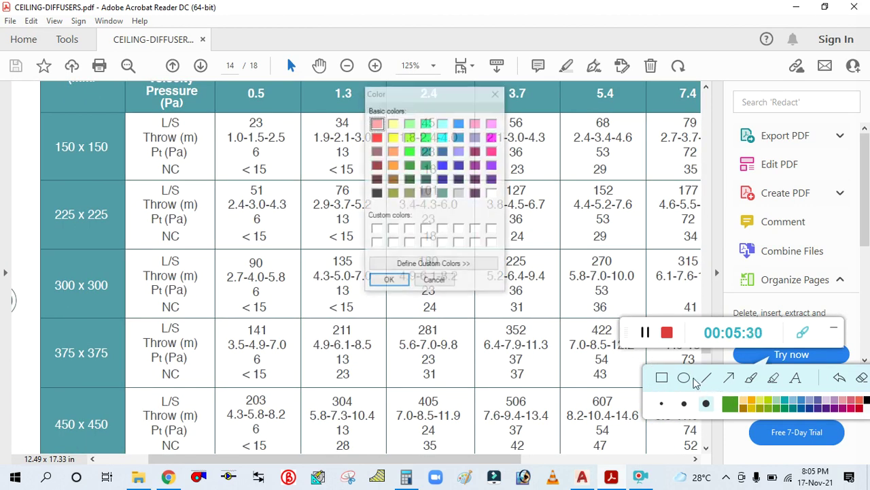
click(497, 93)
click(662, 378)
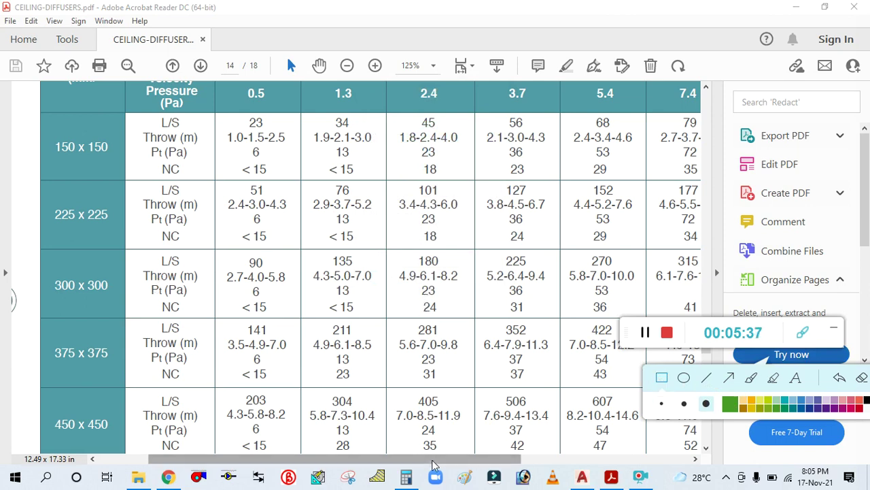
mouse_move(413, 478)
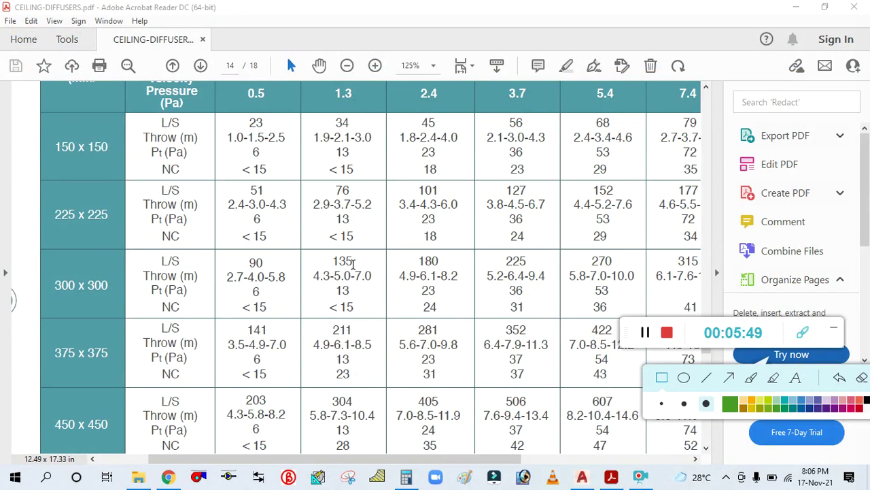
mouse_move(499, 259)
mouse_down()
mouse_move(530, 262)
mouse_move(500, 245)
mouse_move(500, 234)
mouse_move(495, 253)
mouse_up()
click(861, 379)
click(661, 403)
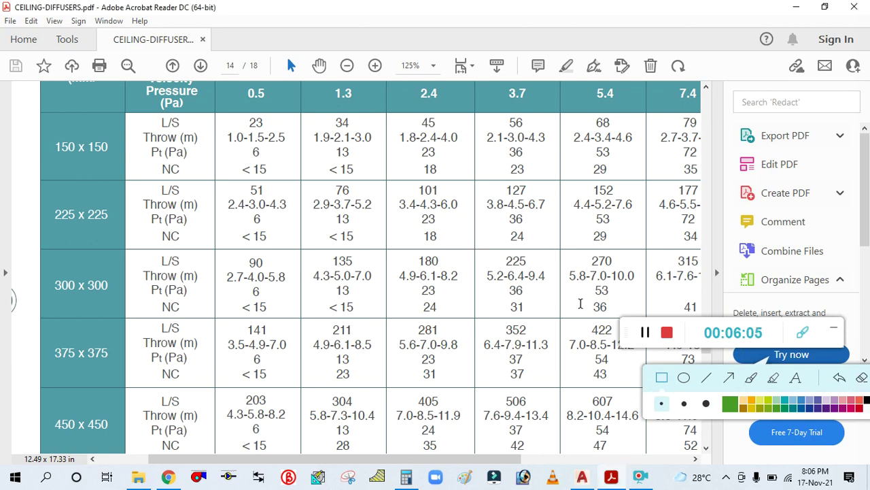
mouse_move(477, 253)
mouse_down()
mouse_move(515, 304)
mouse_move(557, 317)
mouse_up()
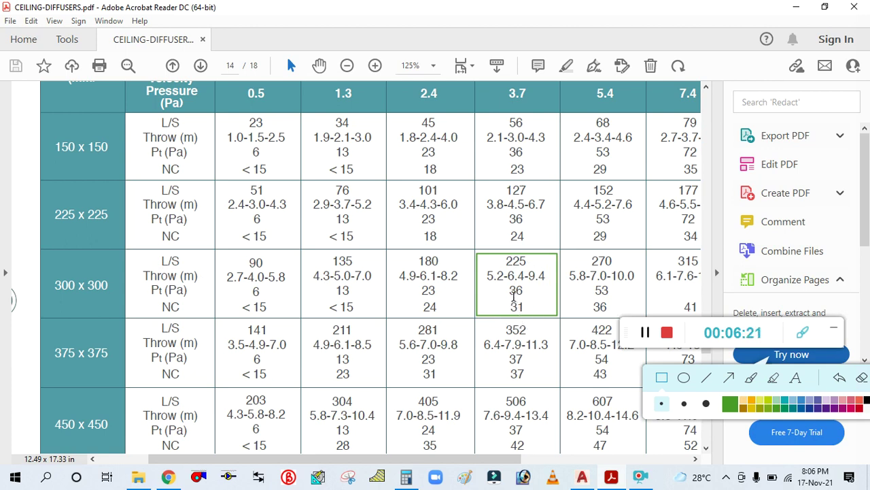
Clear the green outline from the table and minimize the recorder bar
click(863, 380)
click(834, 330)
Switch to the AutoCAD drawing and read the SCD 300x300 diffuser tags of the neighbouring Retail 1F 07 bays
click(582, 476)
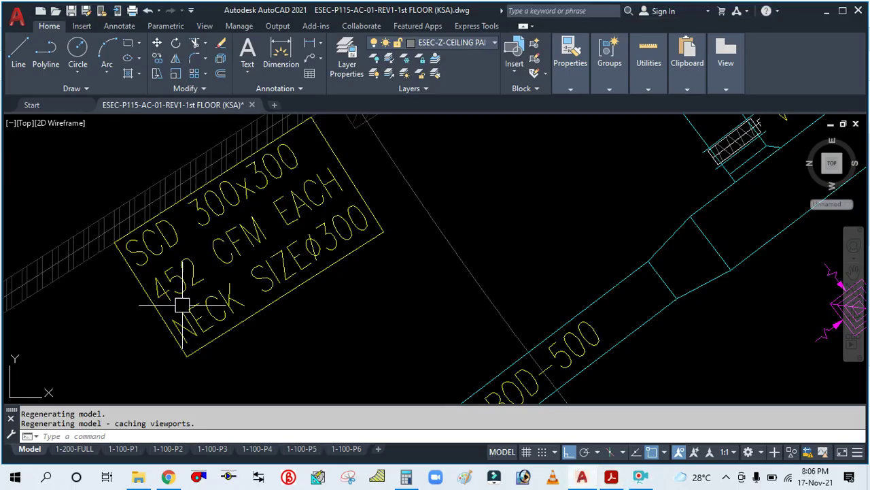
scroll(331, 238, down, 5)
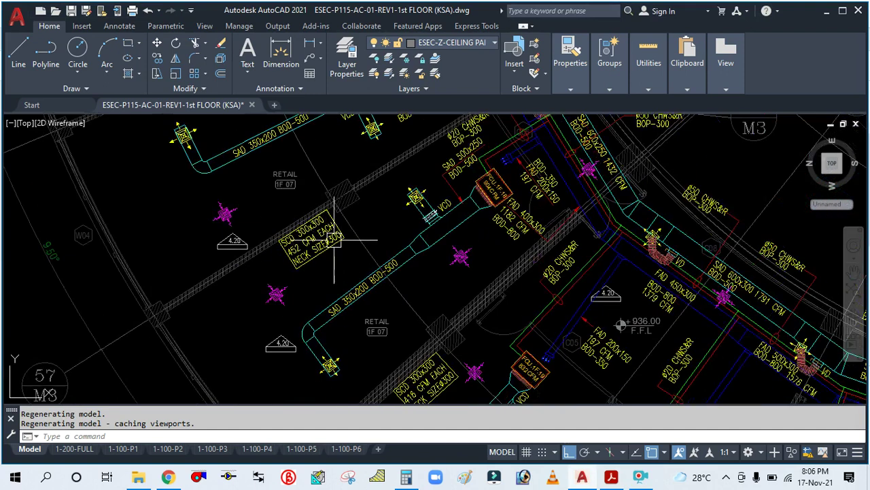
scroll(238, 198, down, 2)
scroll(239, 198, up, 7)
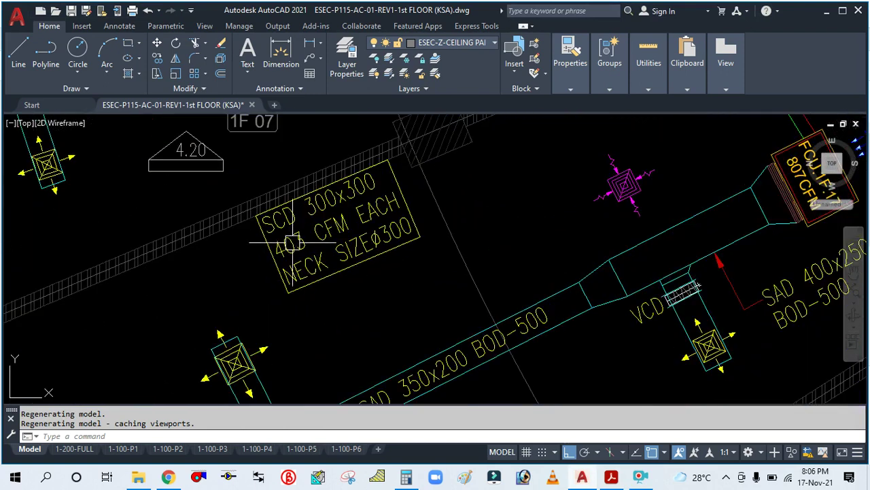
scroll(291, 249, down, 6)
scroll(253, 192, up, 6)
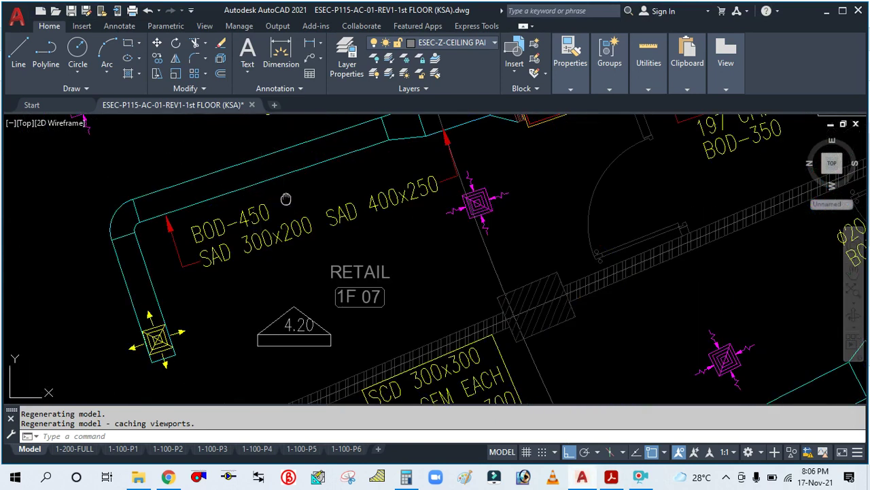
middle_drag(279, 193, 338, 355)
middle_drag(243, 240, 367, 287)
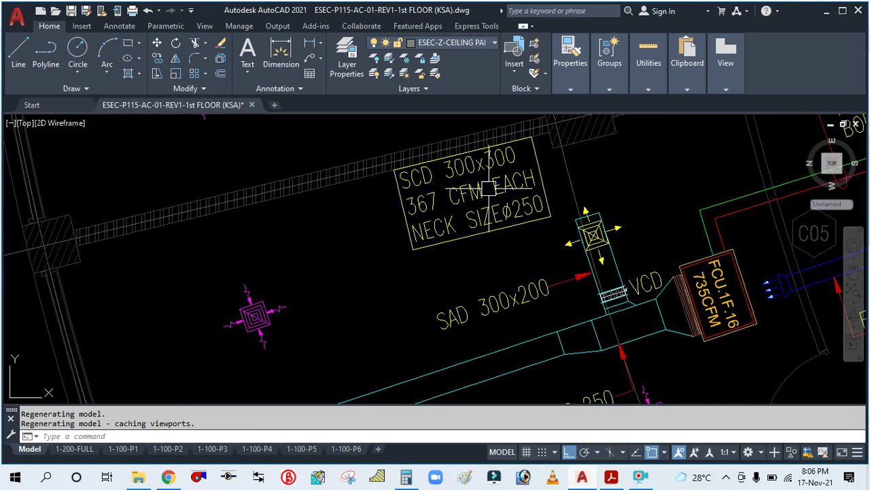
scroll(402, 247, down, 4)
middle_drag(404, 258, 372, 205)
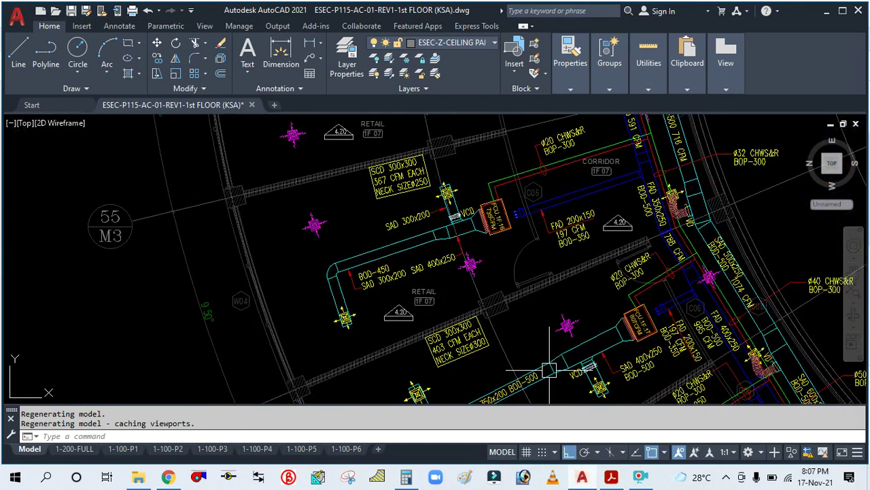
Check the catalogue's 4-way table, and return to AutoCAD to read the diffuser tag of the bay served by FCU.1F.16
click(610, 482)
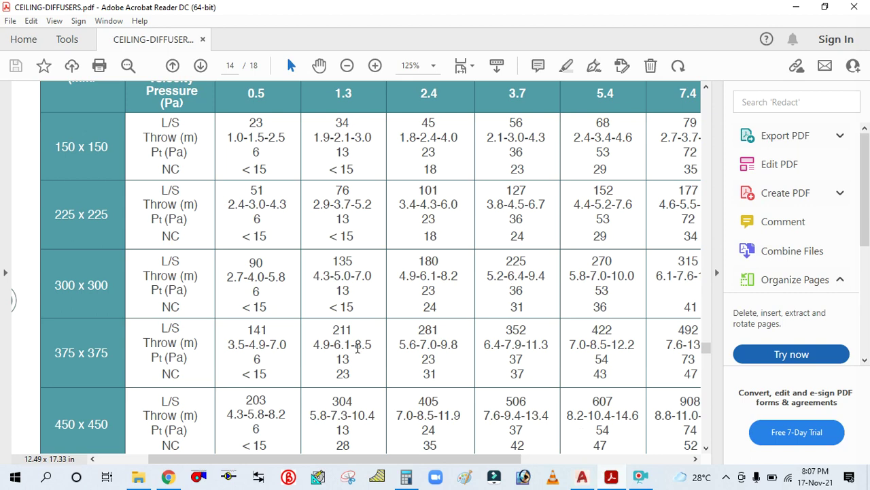
ctrl+scroll(429, 319, down, 1)
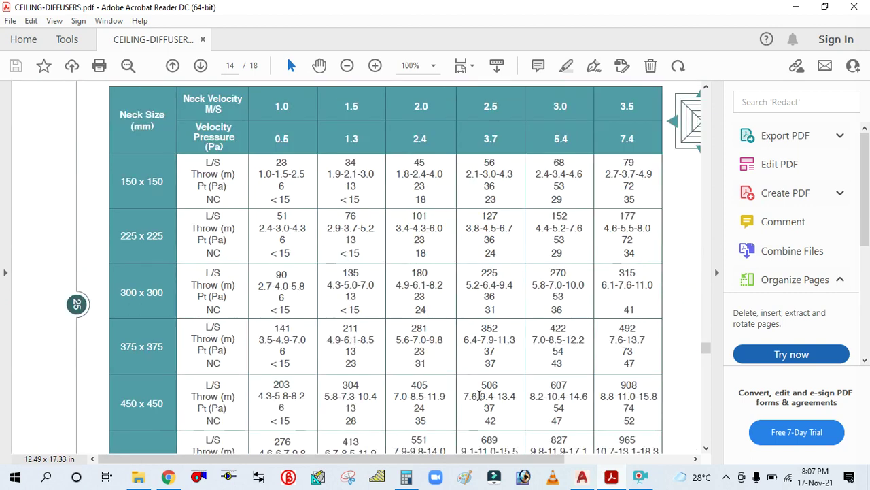
click(582, 477)
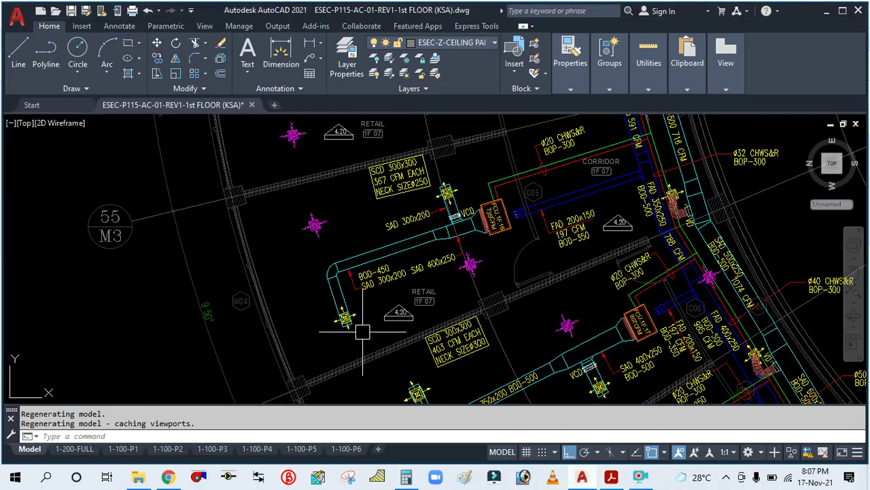
scroll(365, 332, up, 8)
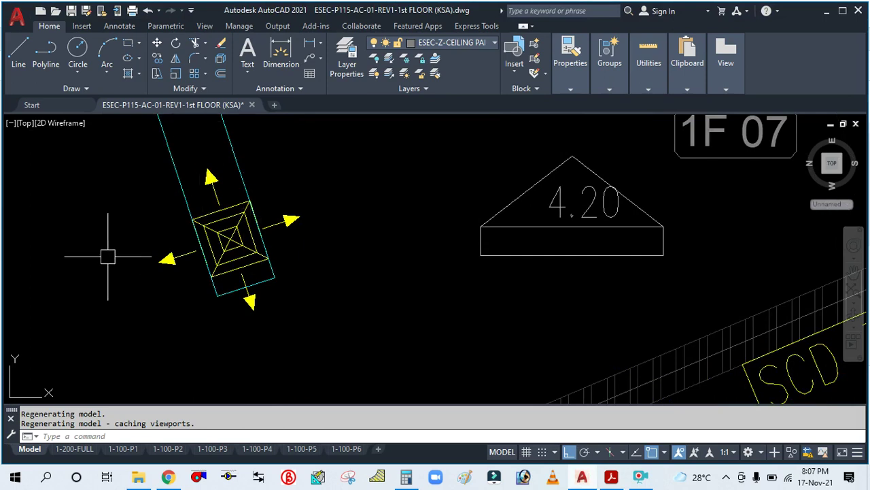
scroll(364, 342, down, 2)
scroll(382, 225, down, 4)
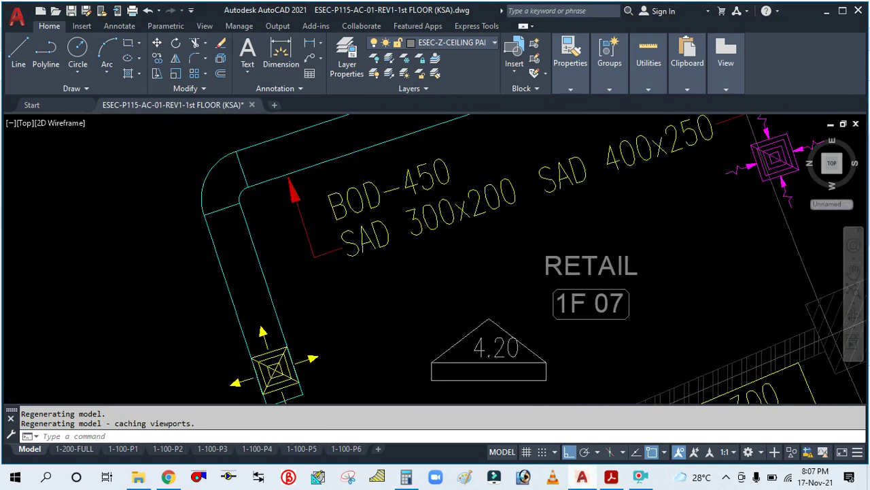
middle_drag(359, 171, 371, 252)
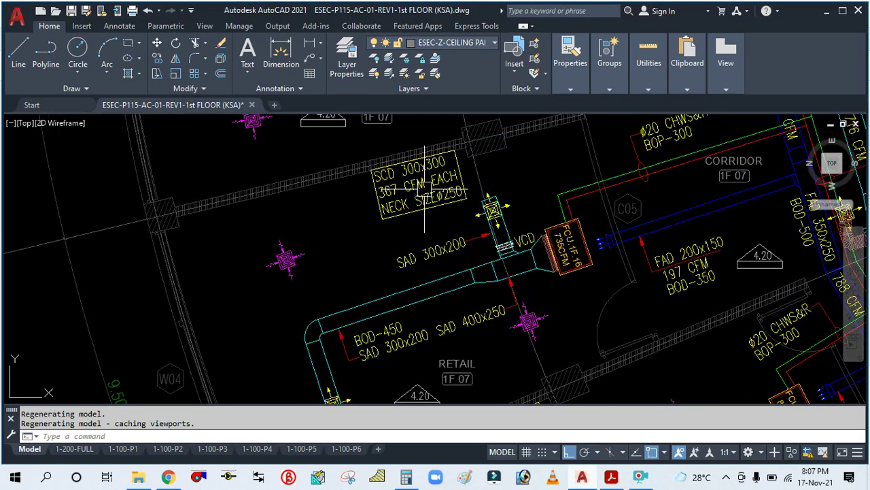
scroll(428, 180, up, 2)
scroll(396, 230, down, 2)
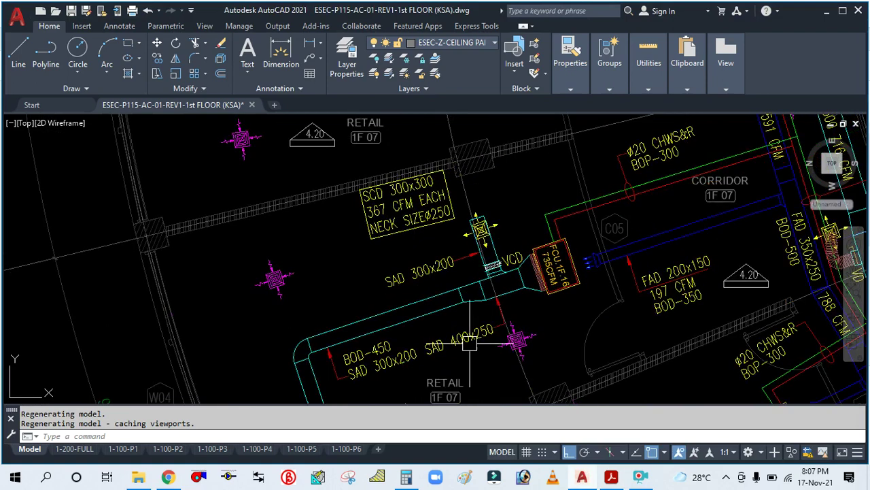
Return to the catalogue and convert the diffuser's 367 CFM to litres per second in Calculator by dividing it by 2.119
click(612, 478)
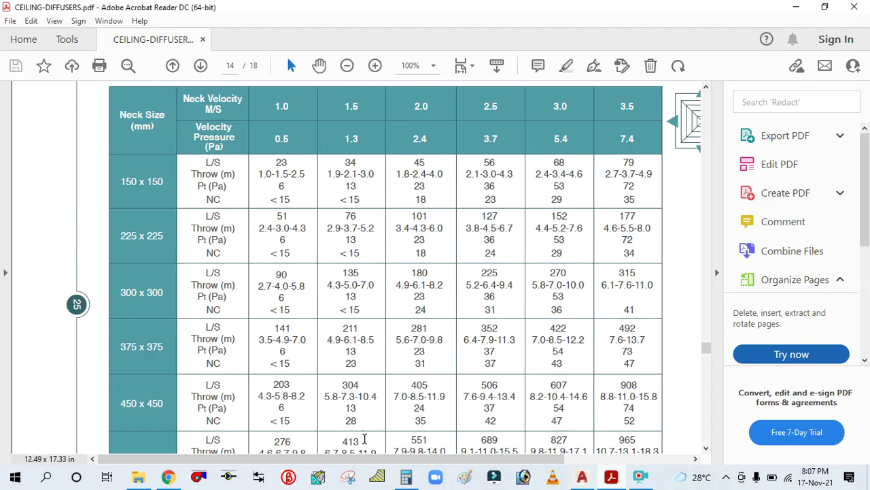
click(406, 478)
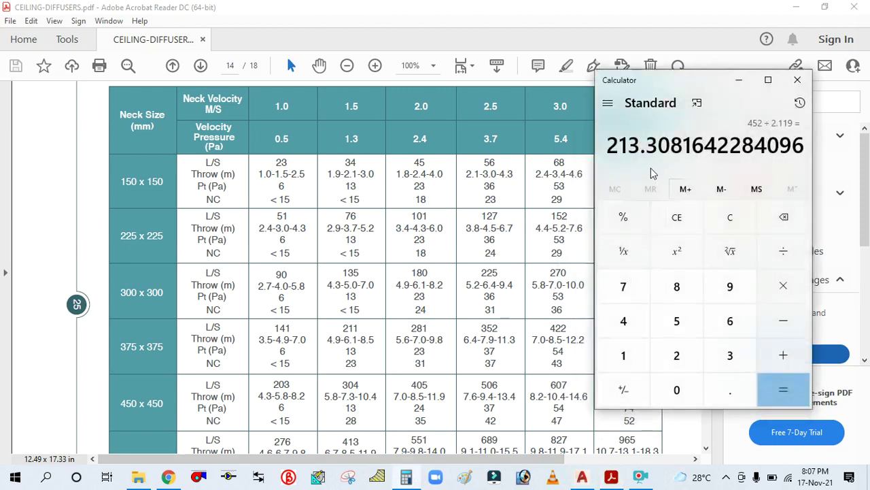
click(720, 221)
click(730, 355)
click(730, 321)
click(623, 286)
click(783, 251)
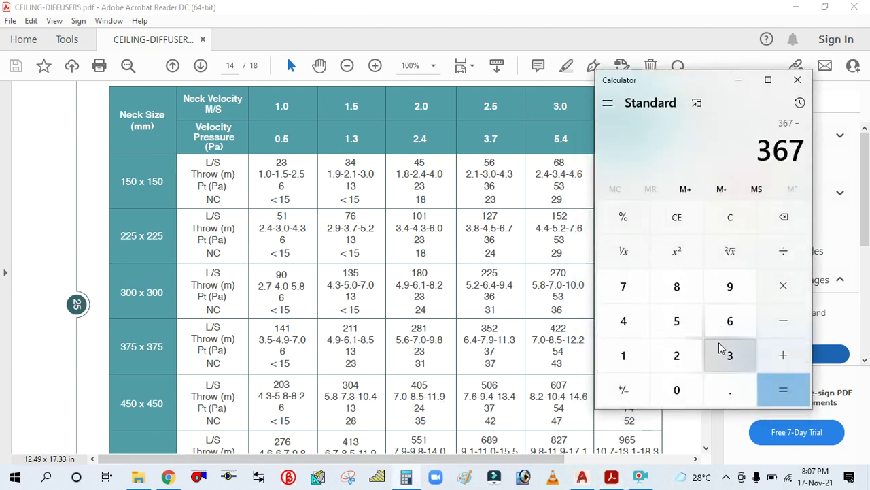
click(680, 355)
click(727, 391)
click(624, 356)
click(624, 356)
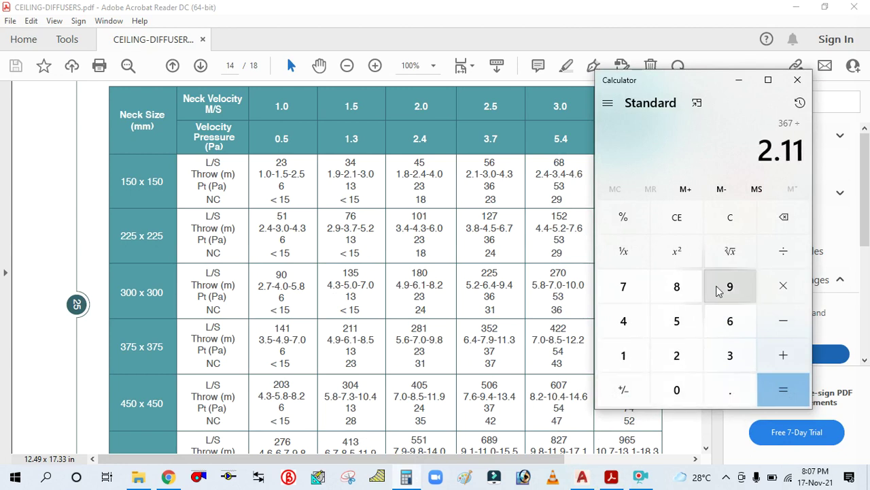
click(719, 291)
click(782, 388)
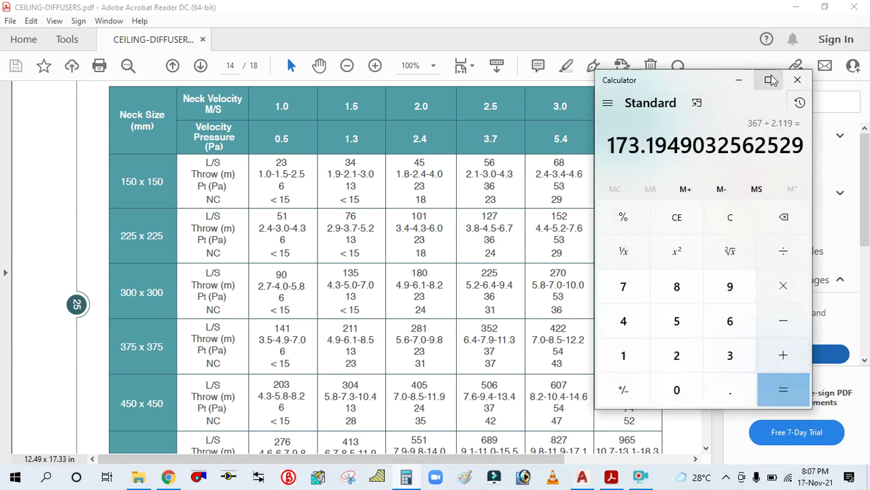
Minimize Calculator and select the throw values in the 300 x 300 neck size row under the 2.0 m/s neck velocity
click(739, 80)
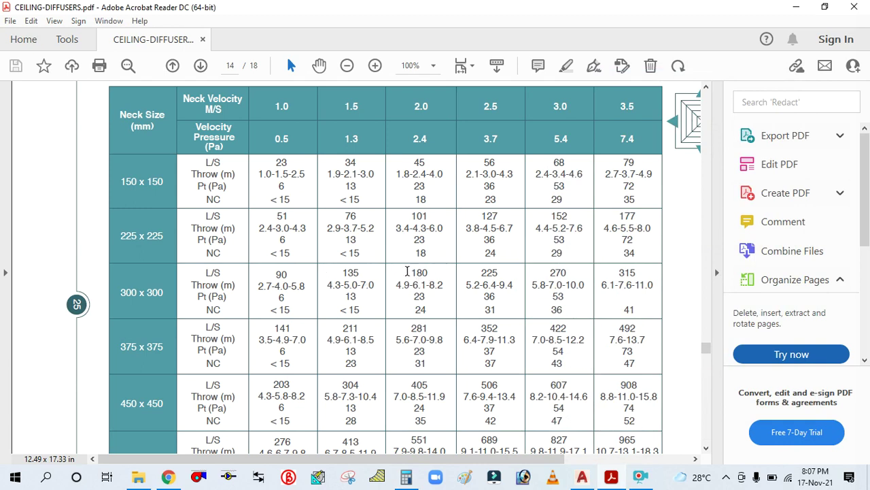
drag(412, 285, 439, 304)
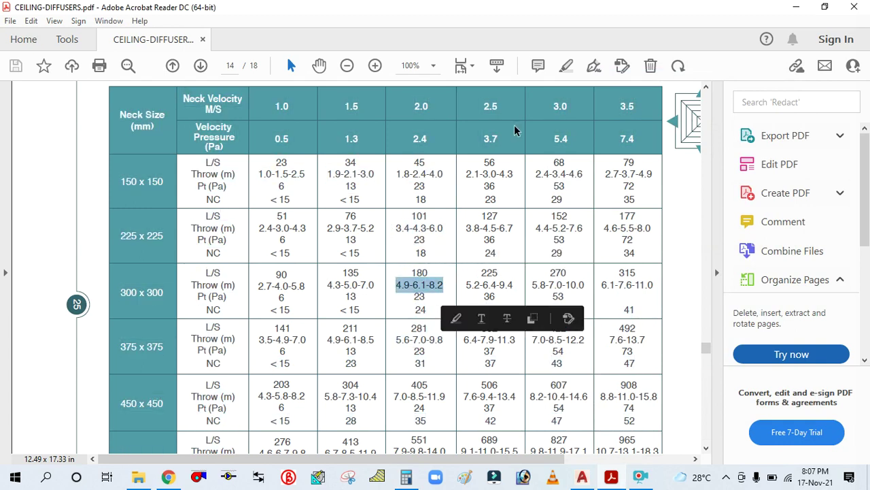
Replace the highlight in the 300 x 300 row's 2.0 m/s cell with one marking the 180 L/S, throw and NC 24 values
click(566, 65)
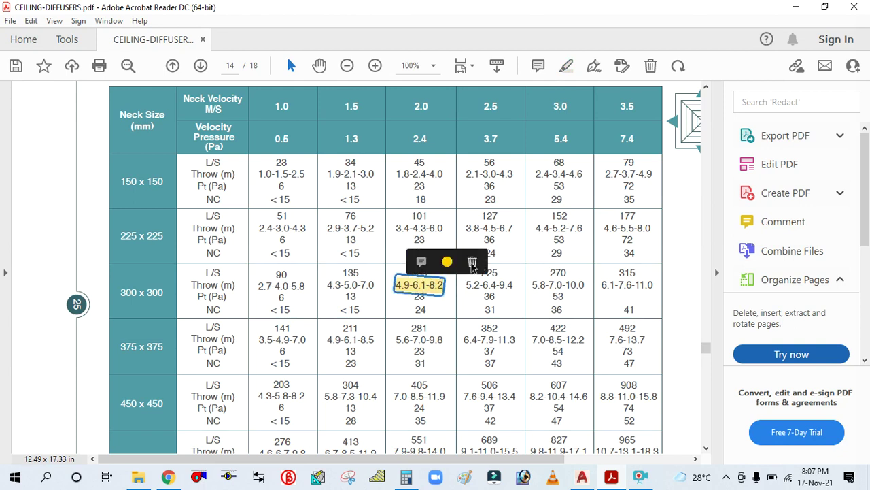
click(472, 261)
click(566, 66)
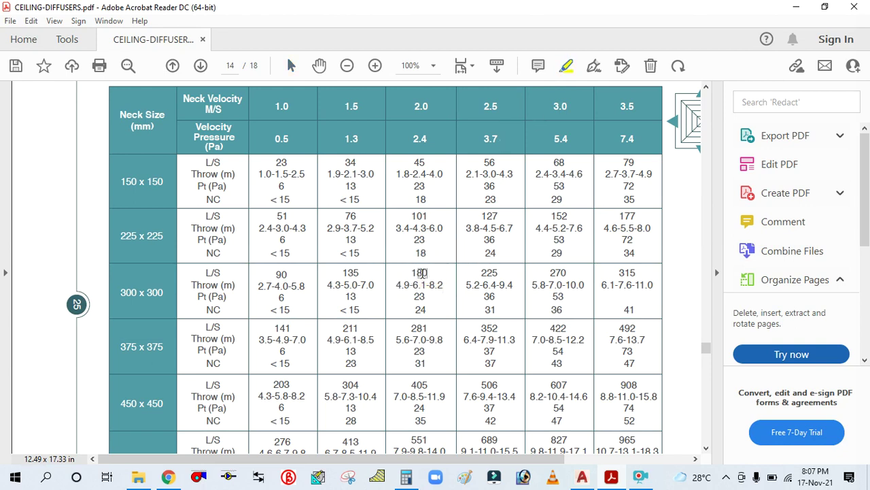
drag(412, 285, 420, 309)
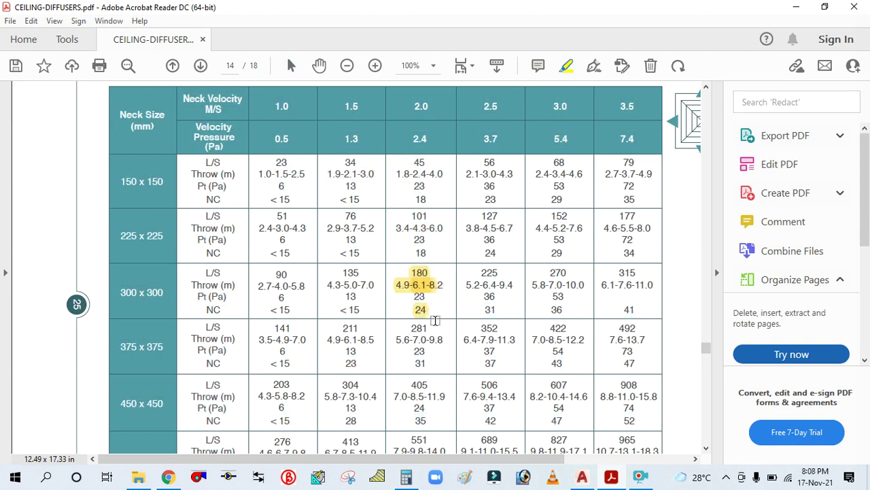
Examine the highlighted 300 x 300 values against the row labels, neck sizes and velocity headings, and inspect the 4-way discharge symbol
ctrl+scroll(435, 316, up, 3)
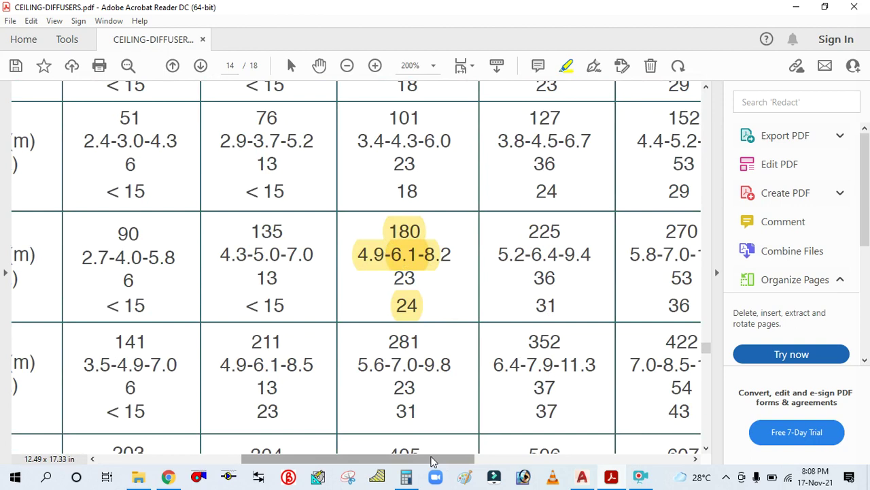
drag(431, 461, 347, 466)
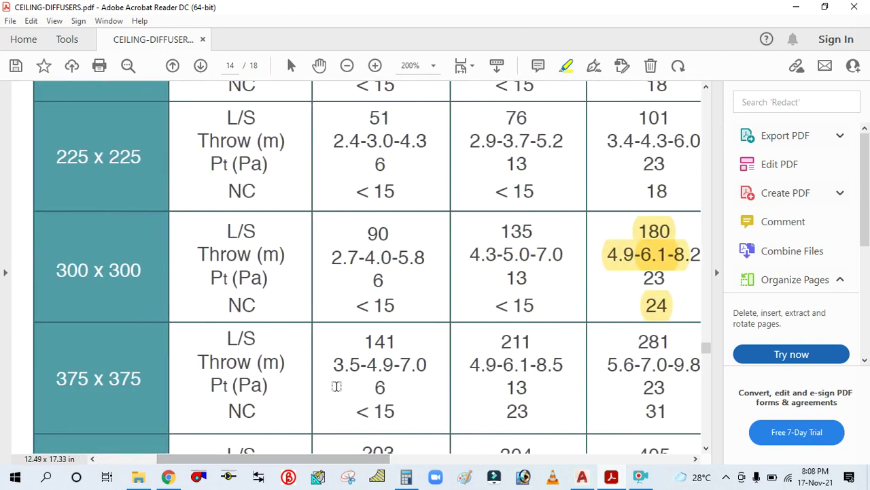
ctrl+scroll(334, 386, down, 1)
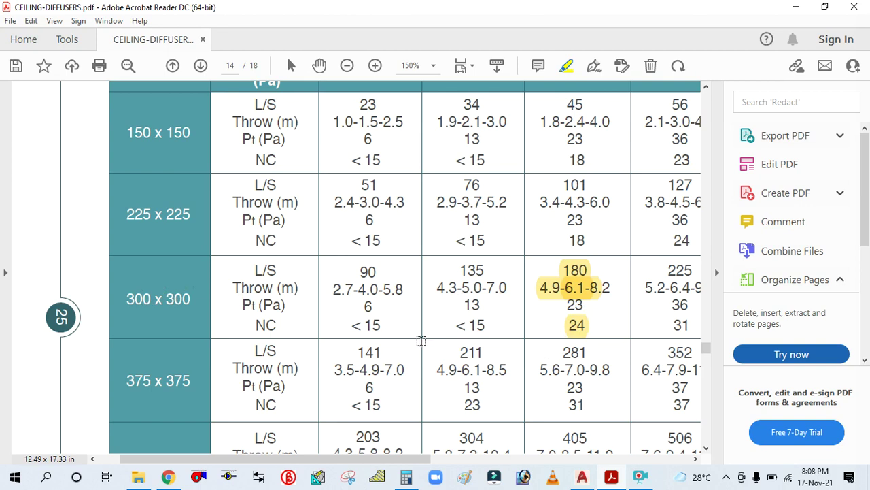
key(ctrl+1)
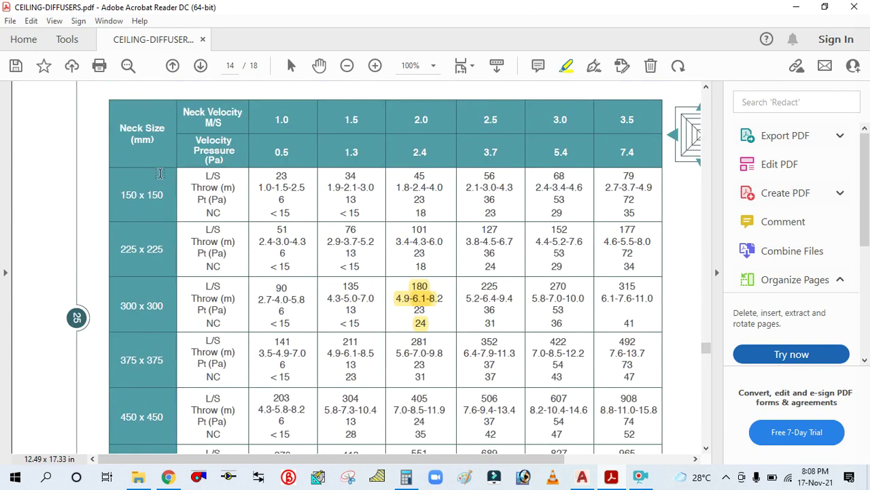
scroll(122, 156, up, 3)
ctrl+scroll(126, 256, up, 3)
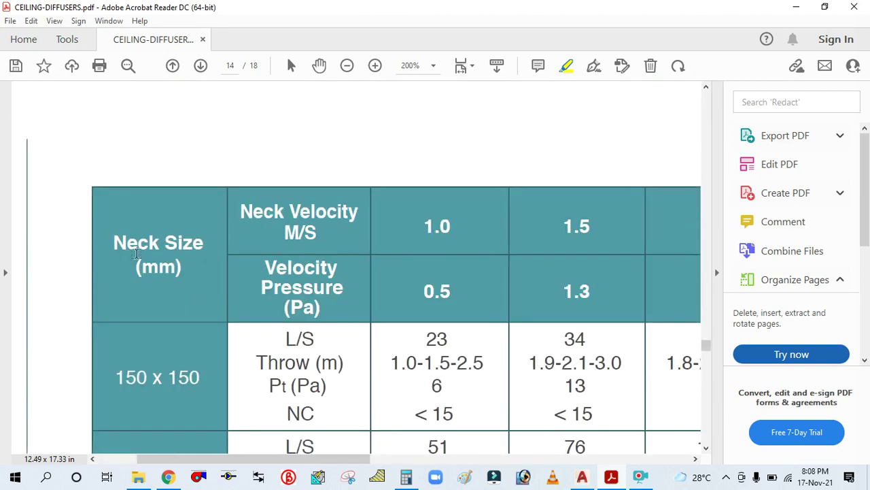
scroll(226, 204, down, 7)
scroll(219, 241, up, 3)
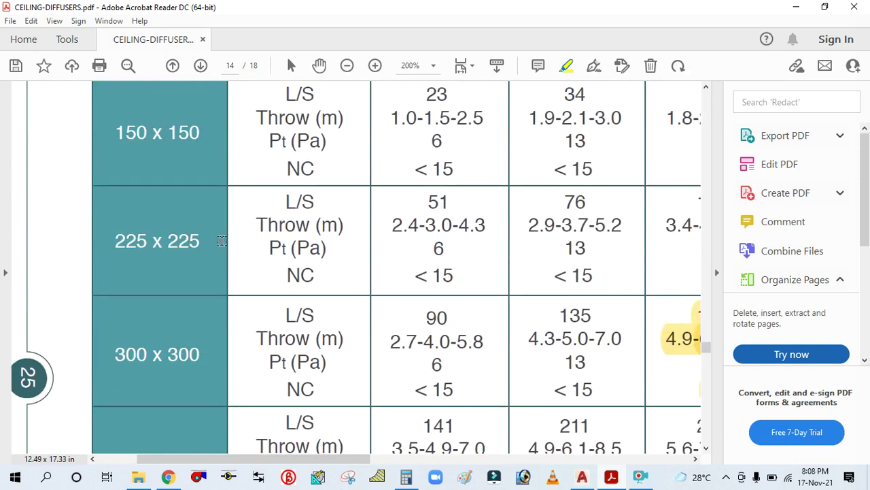
scroll(220, 241, up, 3)
ctrl+scroll(220, 240, down, 2)
scroll(221, 240, down, 2)
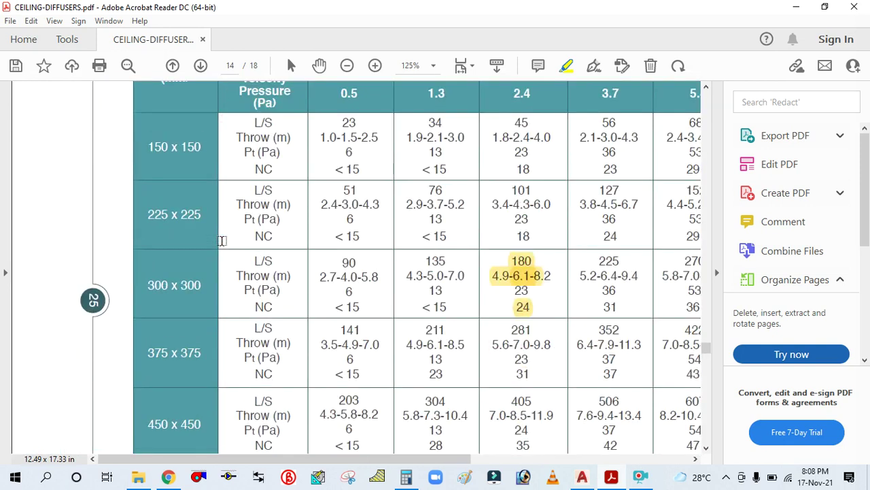
ctrl+scroll(222, 241, down, 2)
ctrl+scroll(475, 147, up, 4)
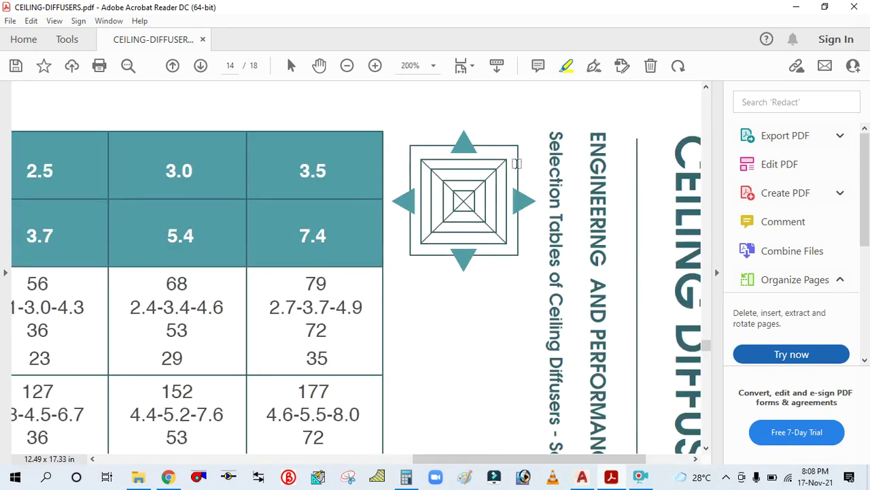
ctrl+scroll(504, 166, down, 5)
ctrl+scroll(351, 206, up, 3)
ctrl+scroll(352, 206, down, 1)
Switch to the AutoCAD drawing and read the SCD 300x300 diffuser tag beside the SAD 500x200 duct
click(579, 474)
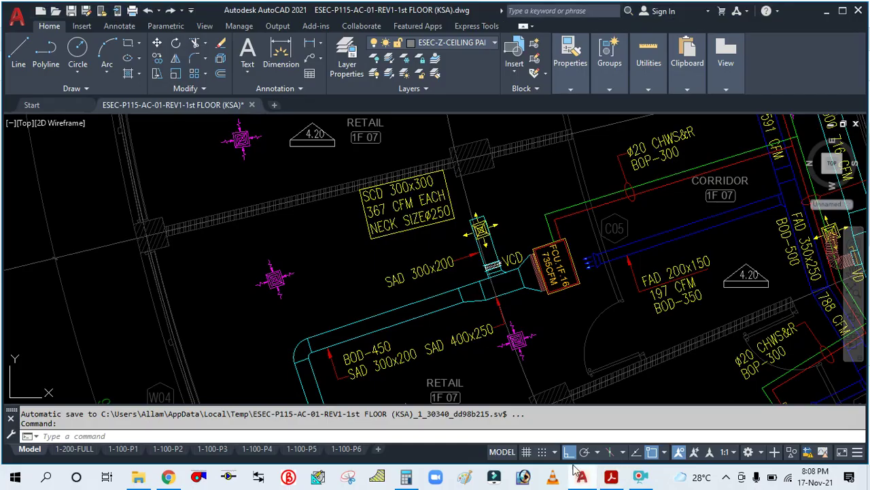
scroll(401, 249, down, 6)
scroll(410, 170, up, 3)
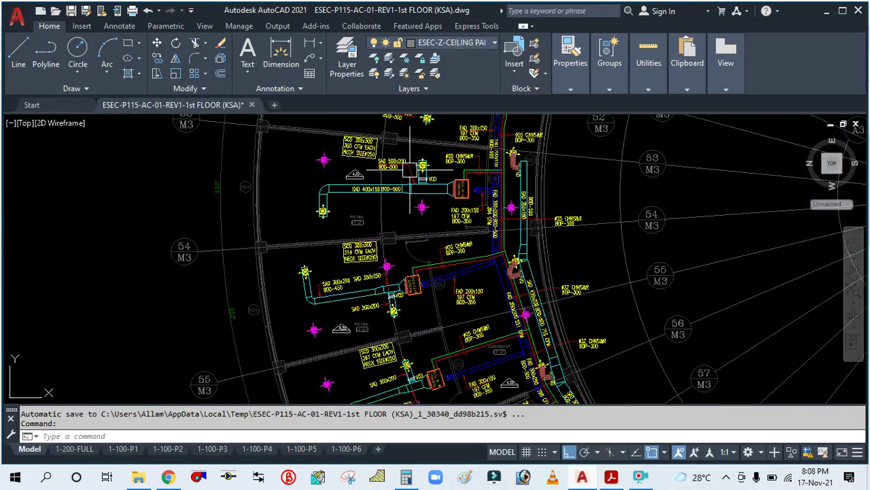
scroll(410, 170, up, 4)
middle_drag(410, 170, 340, 347)
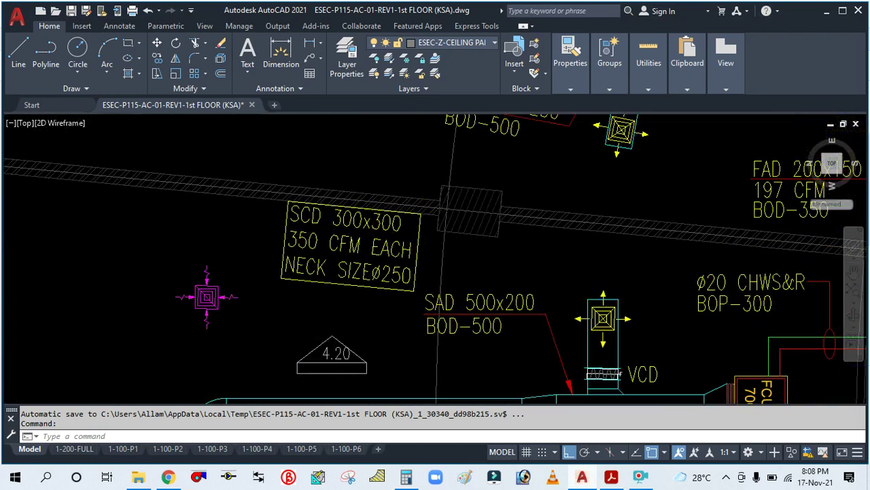
scroll(292, 253, up, 3)
scroll(386, 249, down, 3)
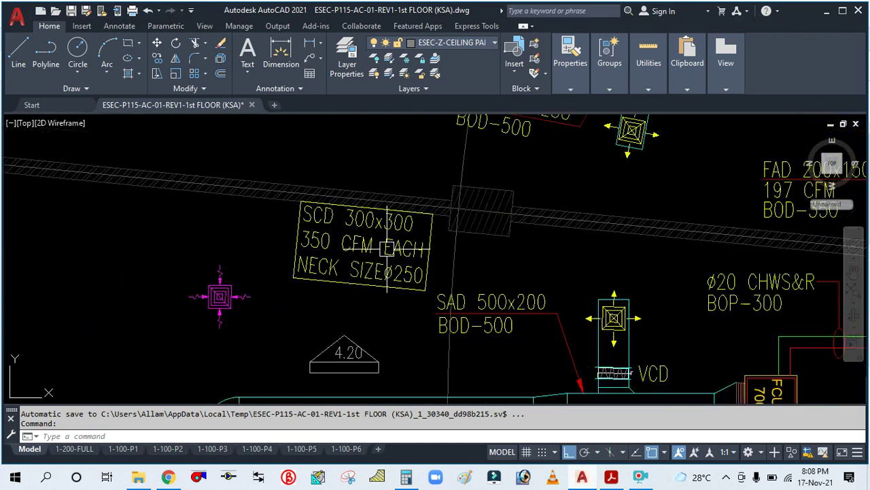
Convert the diffuser's 350 CFM to litres per second in Calculator by dividing it by 2.119, and minimize Calculator
click(407, 478)
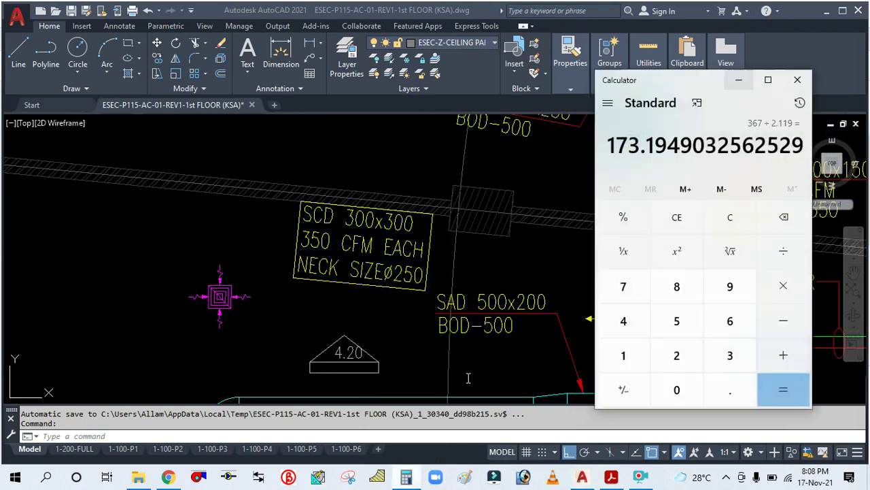
click(708, 216)
click(724, 354)
click(677, 325)
click(689, 384)
click(792, 259)
click(680, 355)
click(730, 389)
click(624, 355)
click(624, 355)
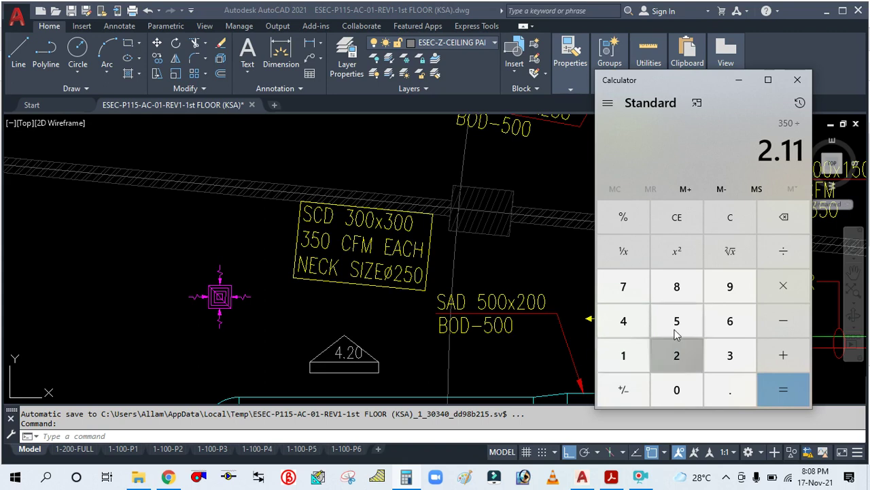
click(730, 287)
click(782, 390)
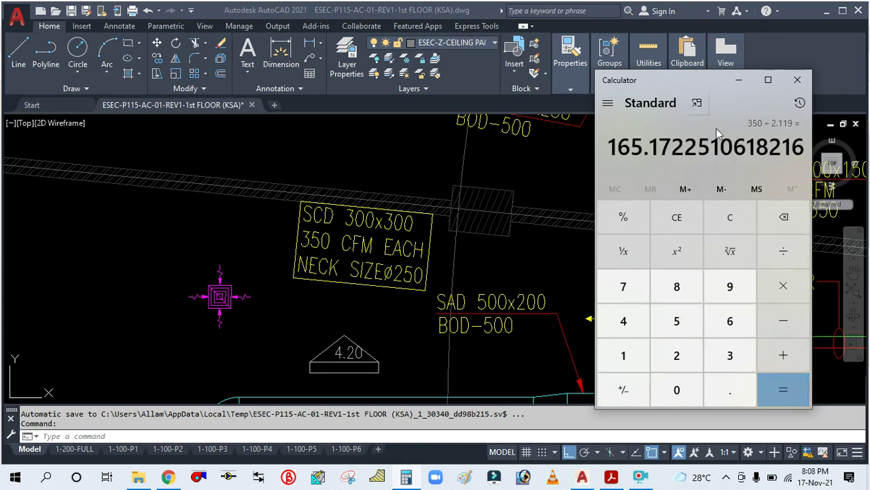
click(738, 80)
Return to the diffuser catalogue in Acrobat Reader and highlight the 300 x 300 entry in the neck size column
click(611, 476)
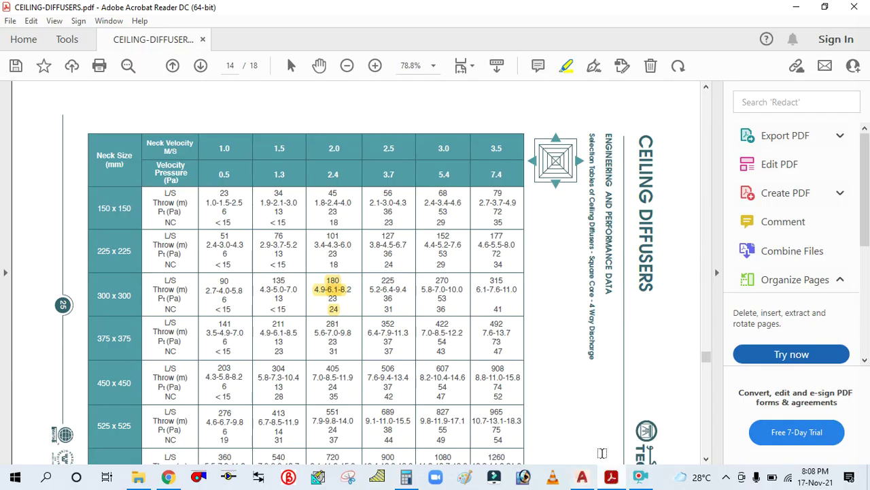
ctrl+scroll(276, 299, up, 2)
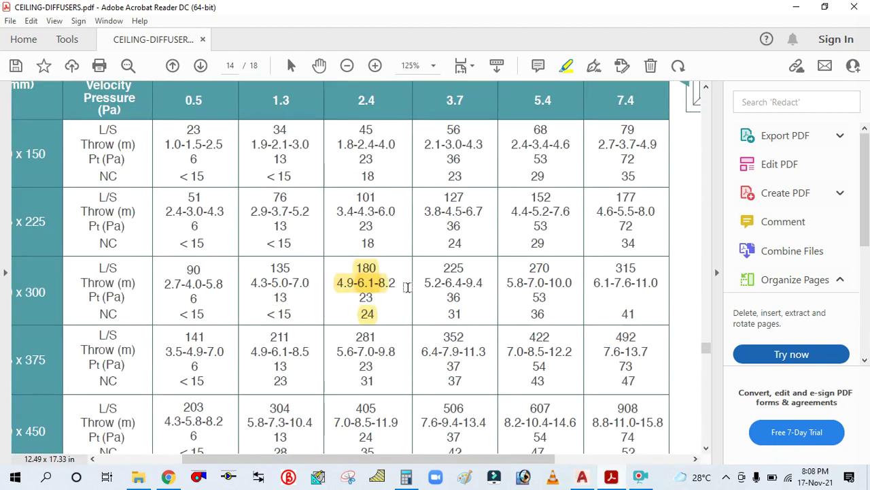
ctrl+scroll(417, 289, down, 1)
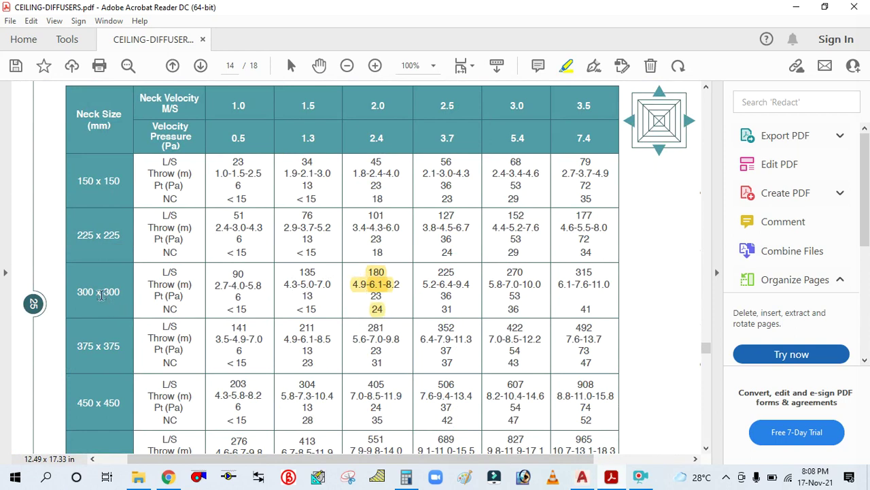
scroll(99, 297, up, 1)
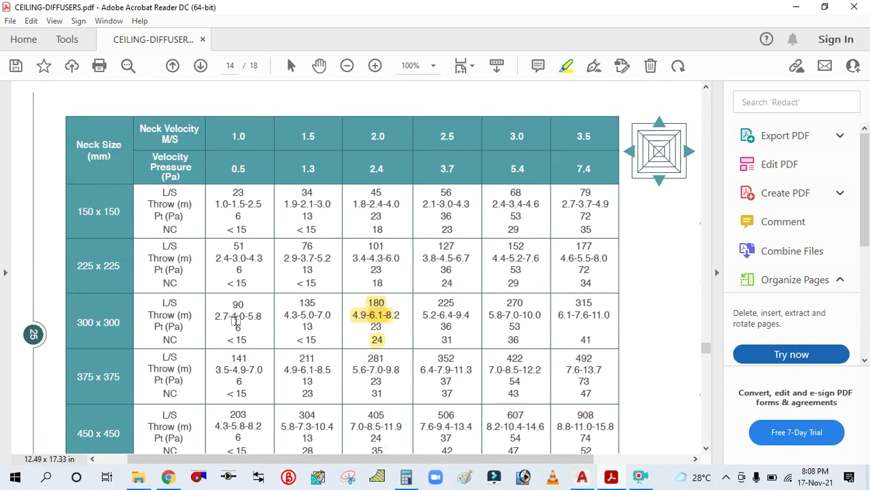
drag(119, 323, 90, 322)
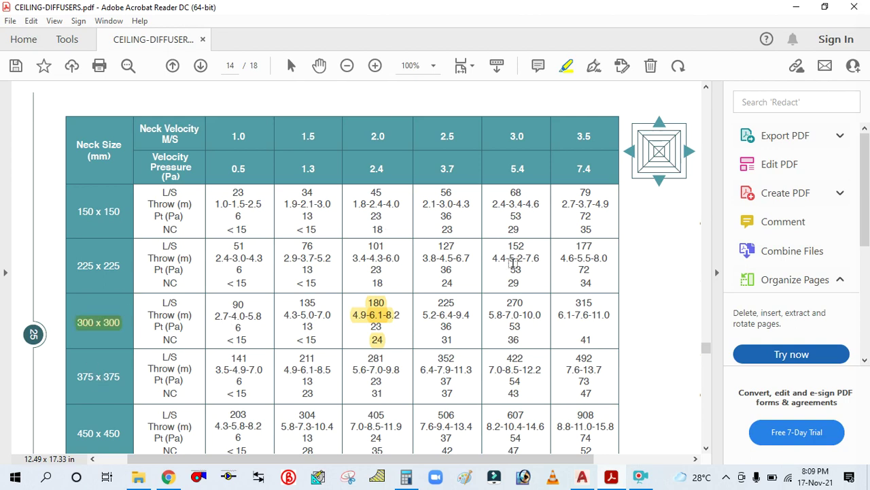
Review the full square core selection table with its highlighted values, velocity headings and 4-way discharge symbol
scroll(510, 245, up, 3)
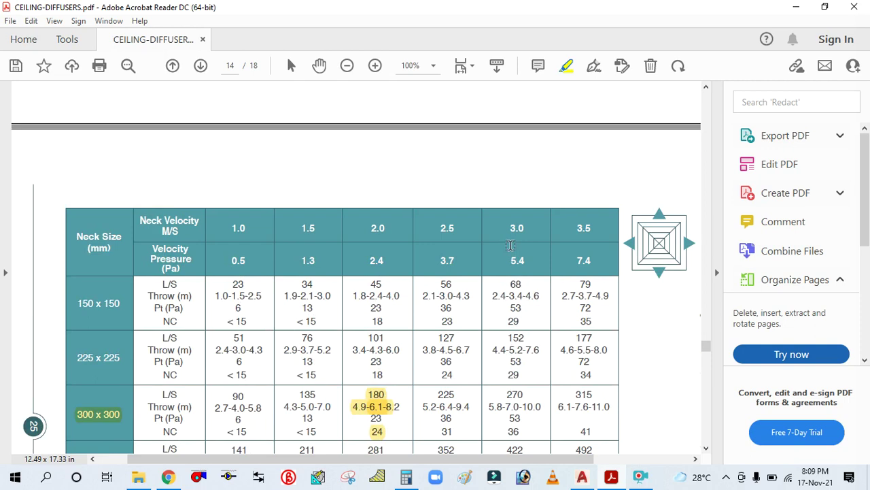
ctrl+scroll(510, 244, down, 2)
scroll(503, 255, down, 3)
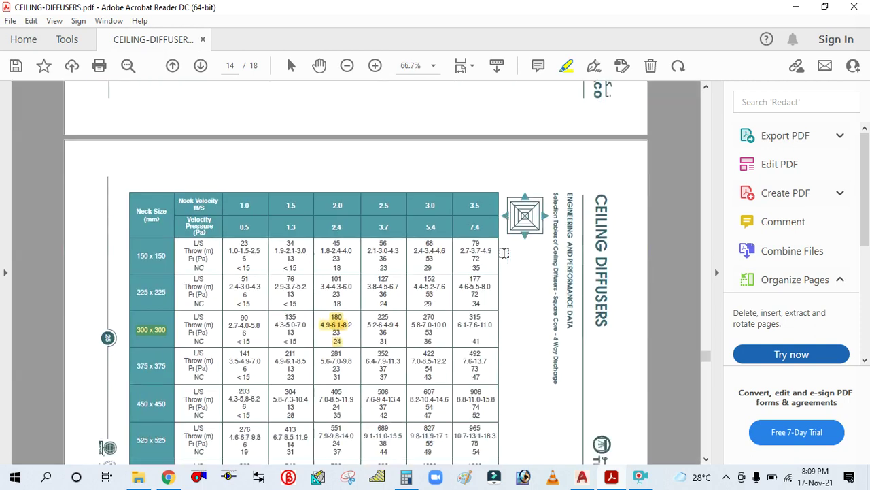
ctrl+scroll(416, 204, up, 1)
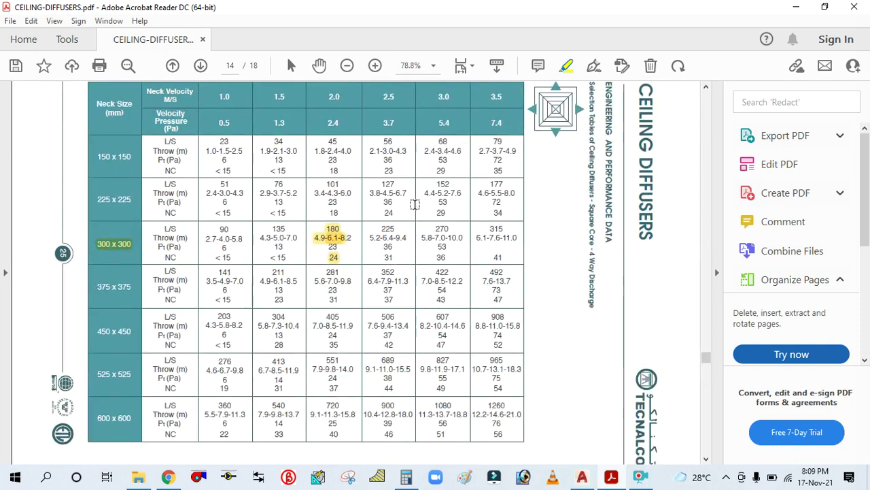
scroll(416, 204, up, 3)
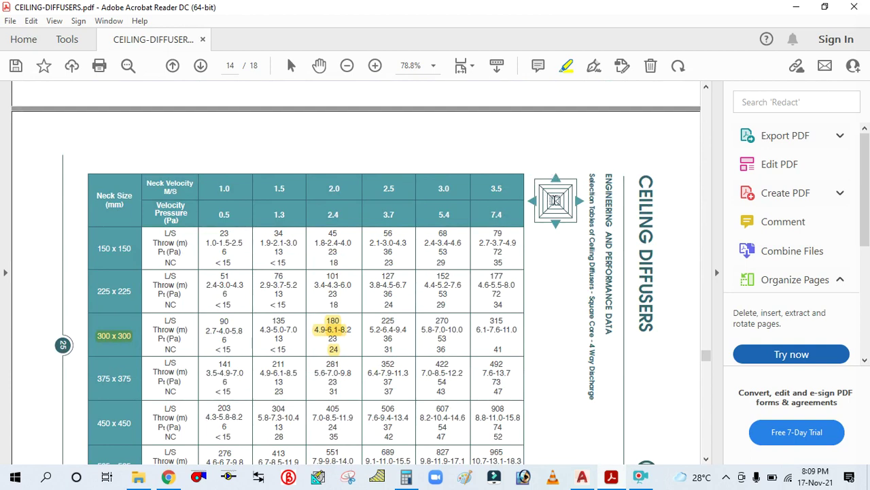
ctrl+scroll(555, 200, down, 1)
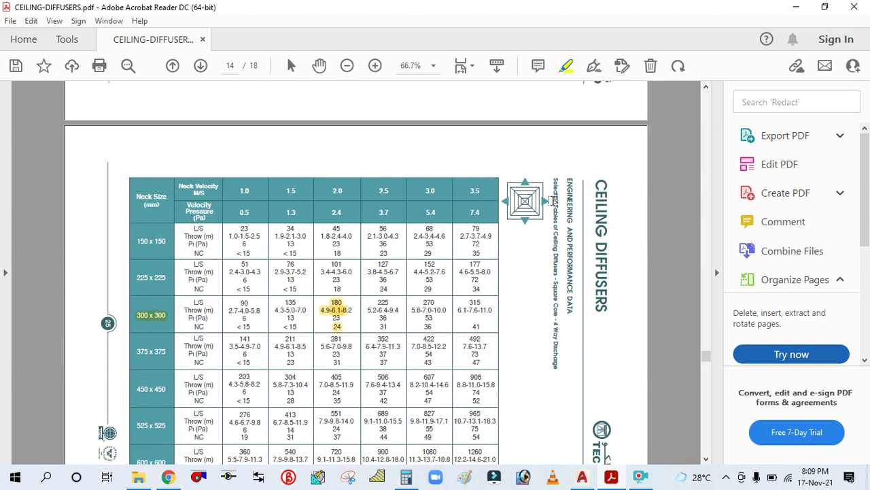
ctrl+scroll(553, 201, down, 1)
ctrl+scroll(487, 207, up, 1)
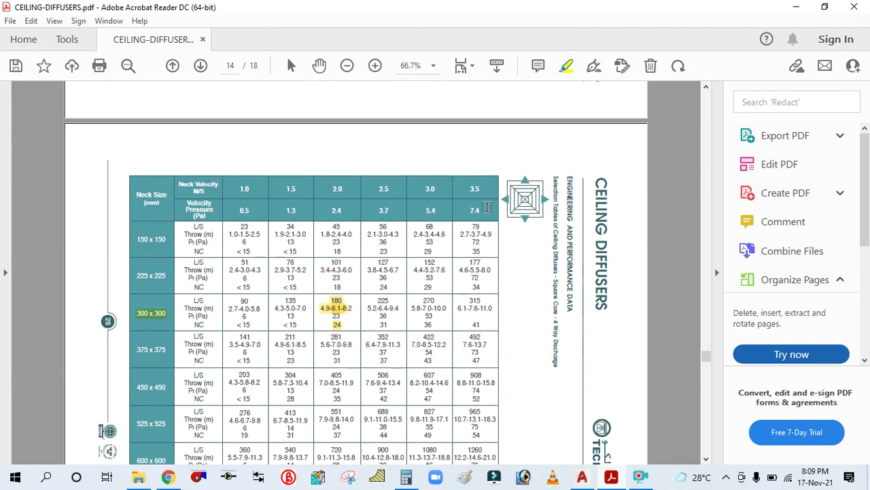